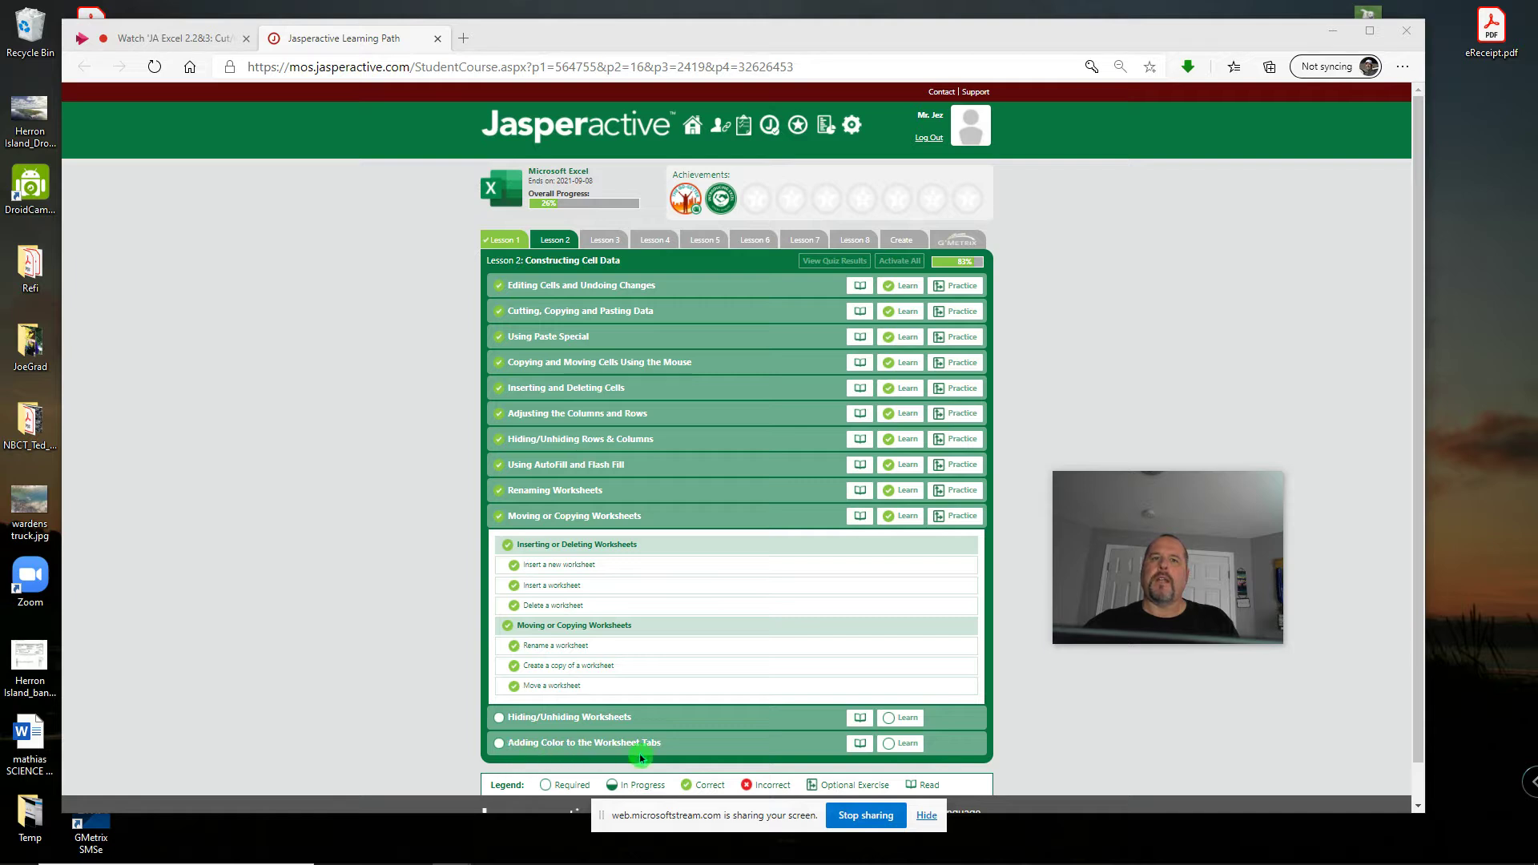
Step: Launch the Hiding/Unhiding Worksheets Learn exercise from the Lesson 2 list
{"action": "left_click", "coordinate": [908, 724]}
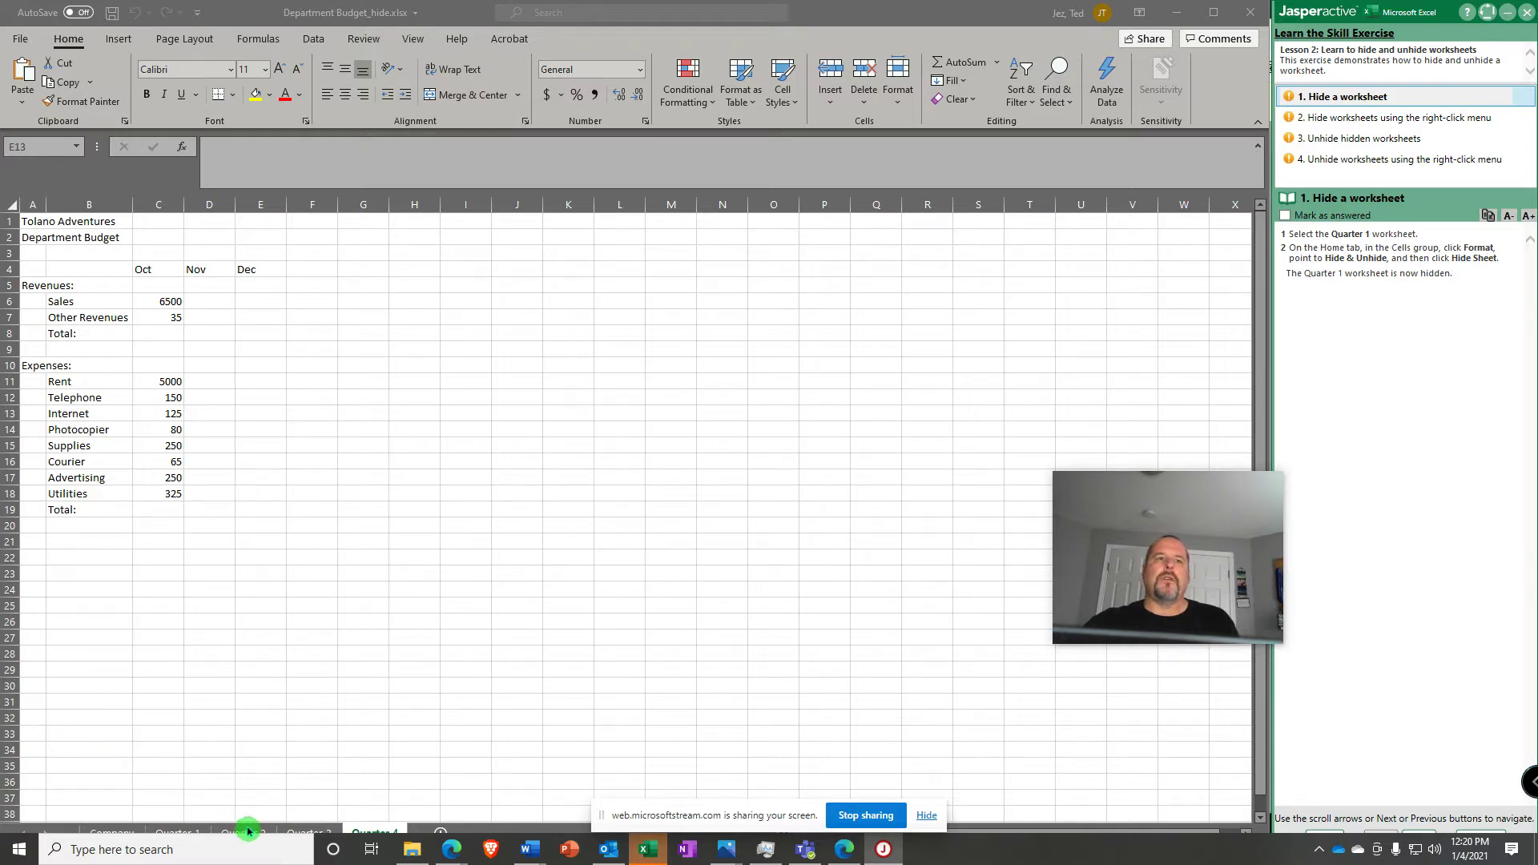
Step: Hide the Quarter 1 worksheet with the Format menu's Hide Sheet command
{"action": "left_click", "coordinate": [176, 834]}
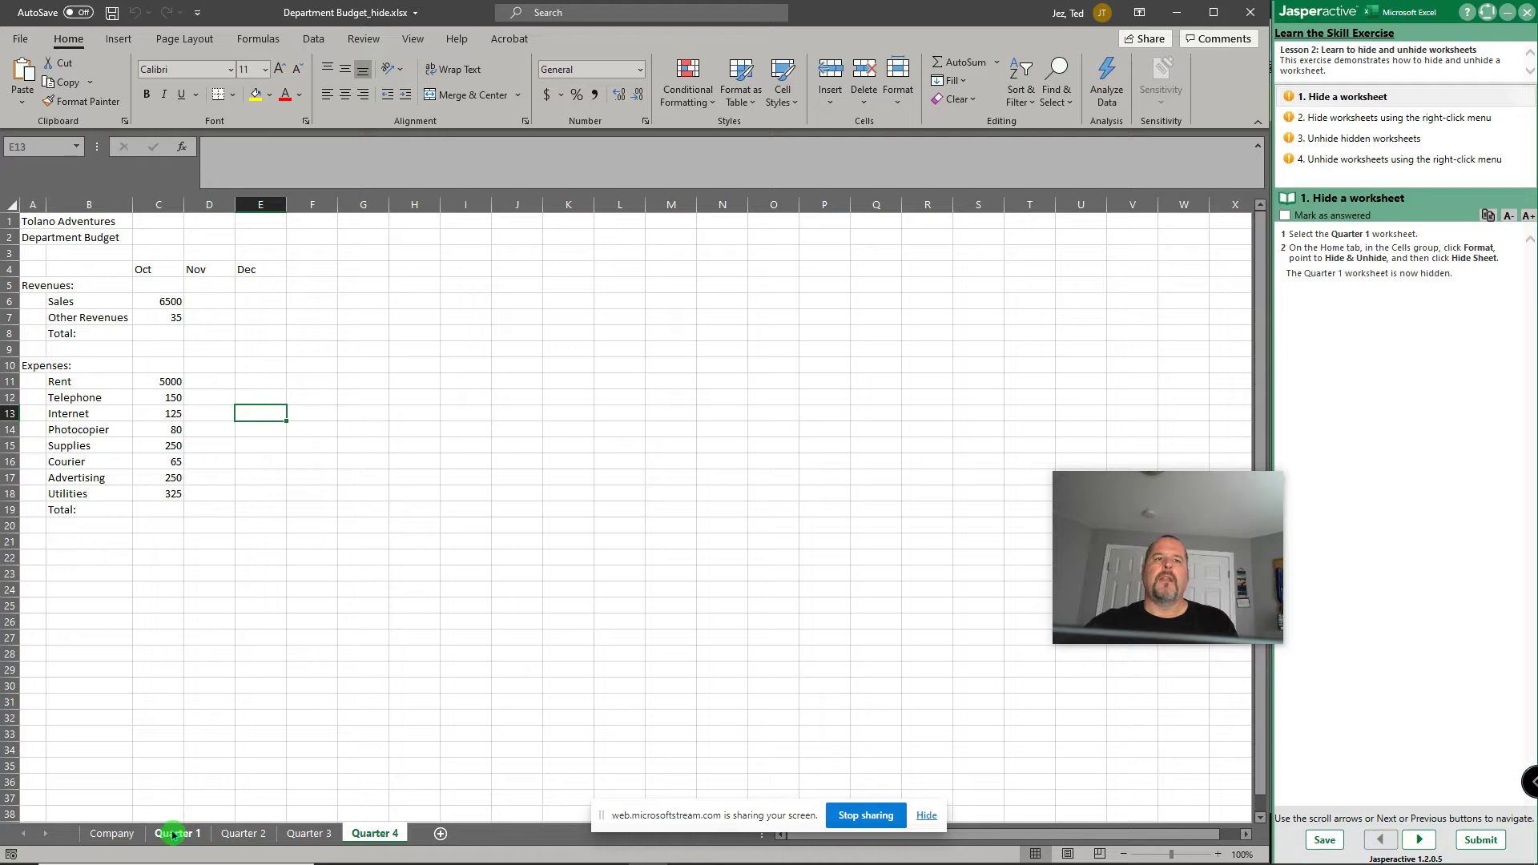
{"action": "left_click", "coordinate": [176, 832]}
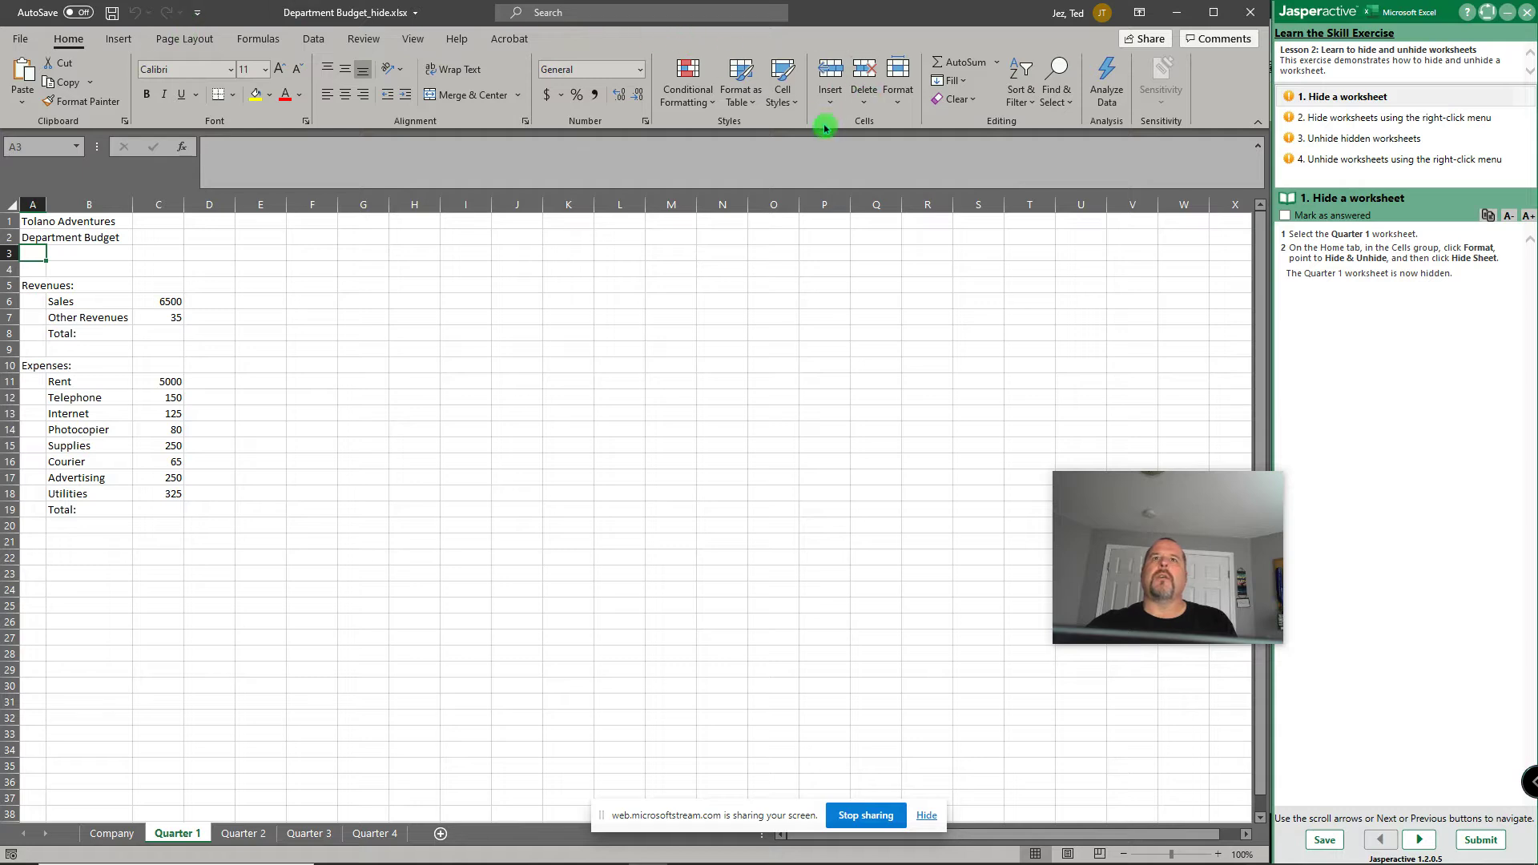
{"action": "left_click", "coordinate": [901, 106]}
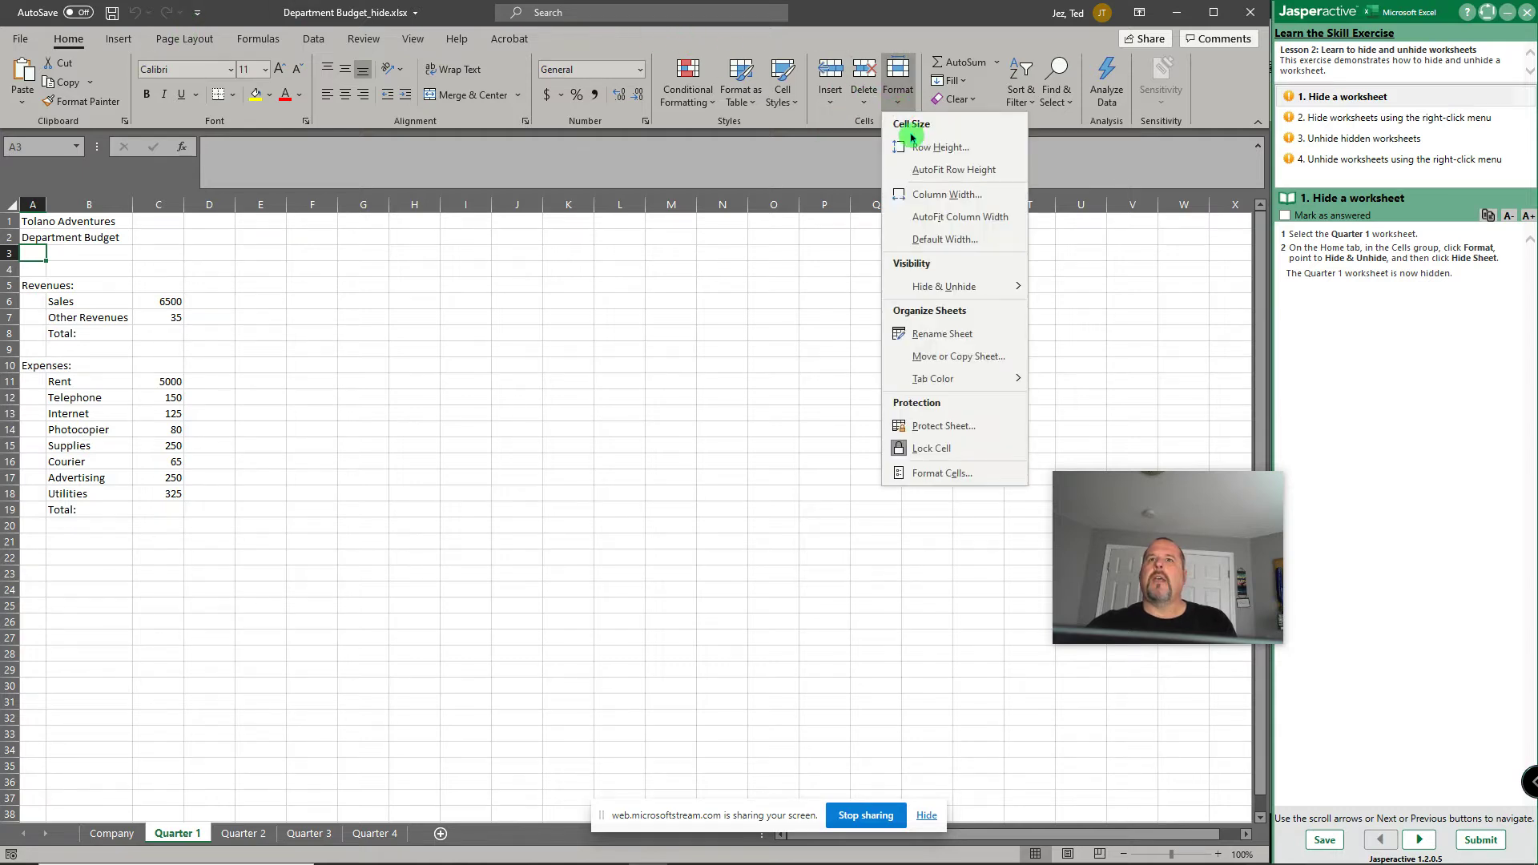
{"action": "mouse_move", "coordinate": [949, 287]}
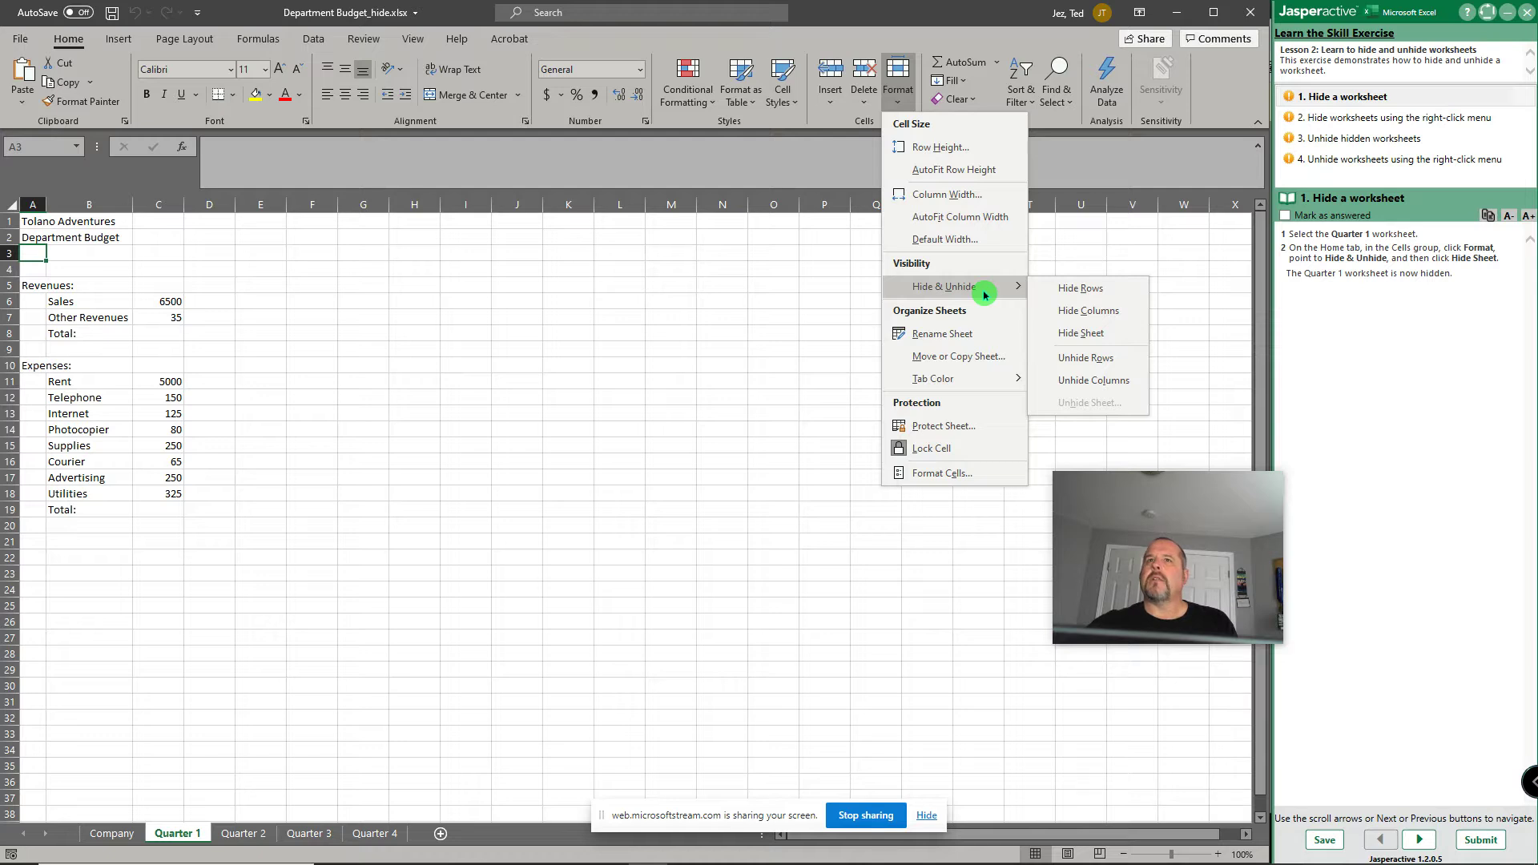
{"action": "left_click", "coordinate": [1117, 342]}
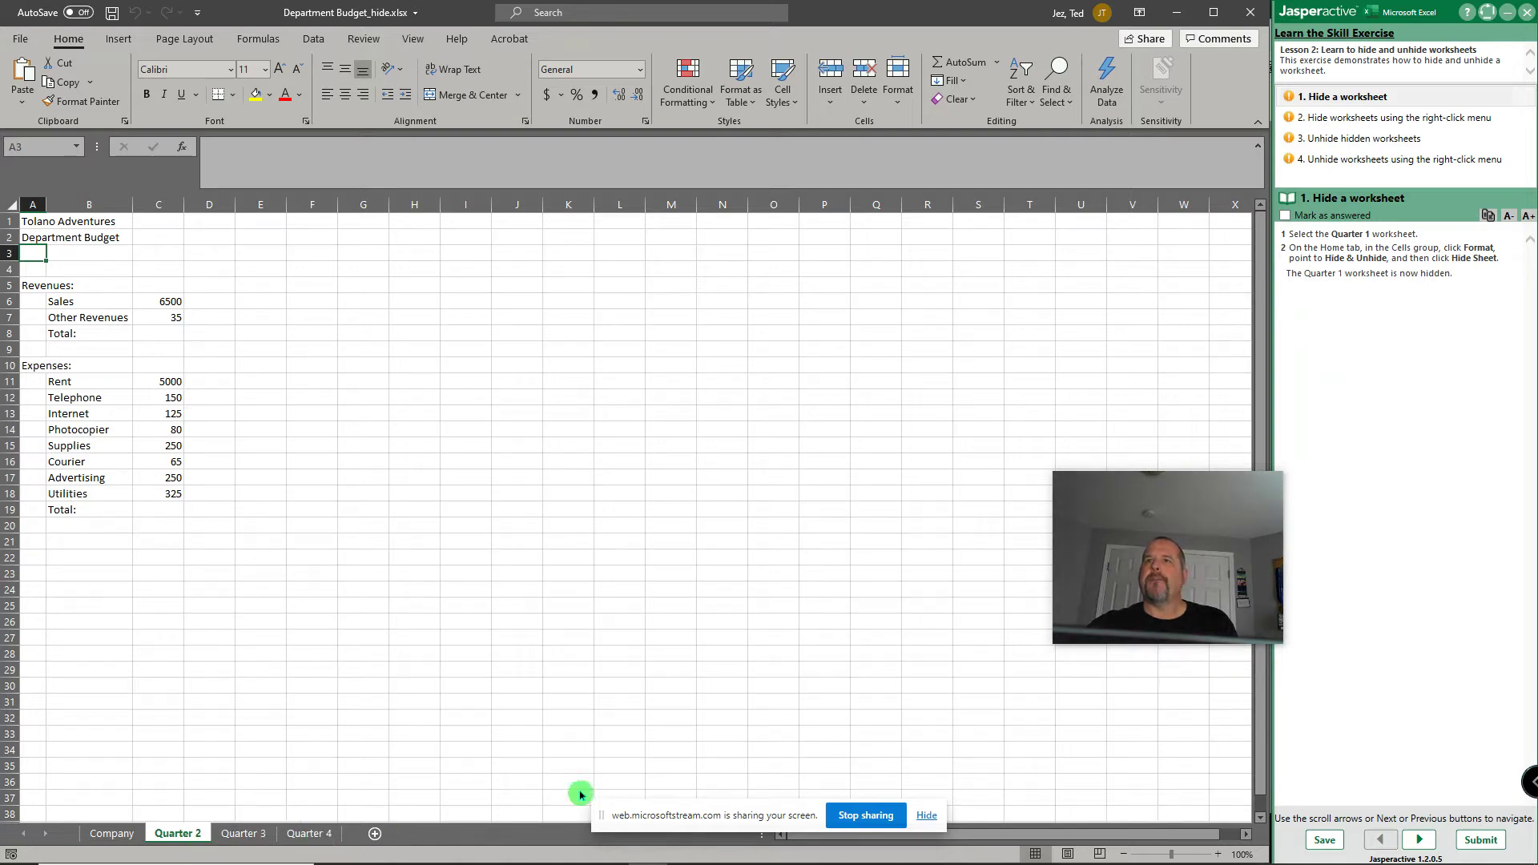
Step: On the next exercise step, hide the Quarter 2, Quarter 3 and Quarter 4 worksheets from their tab menus
{"action": "left_click", "coordinate": [1419, 839]}
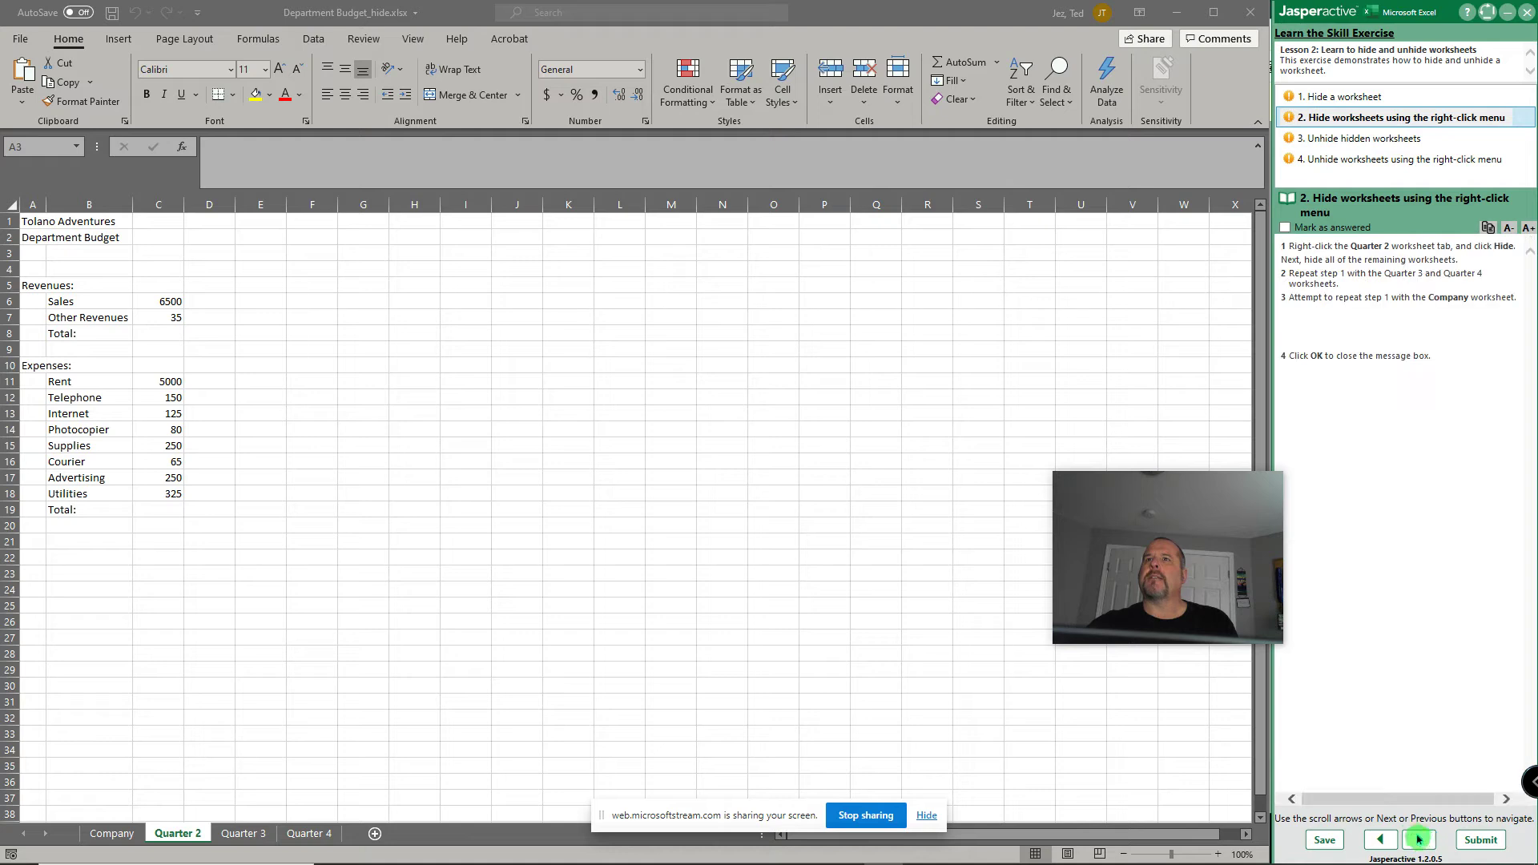
{"action": "left_click", "coordinate": [197, 833]}
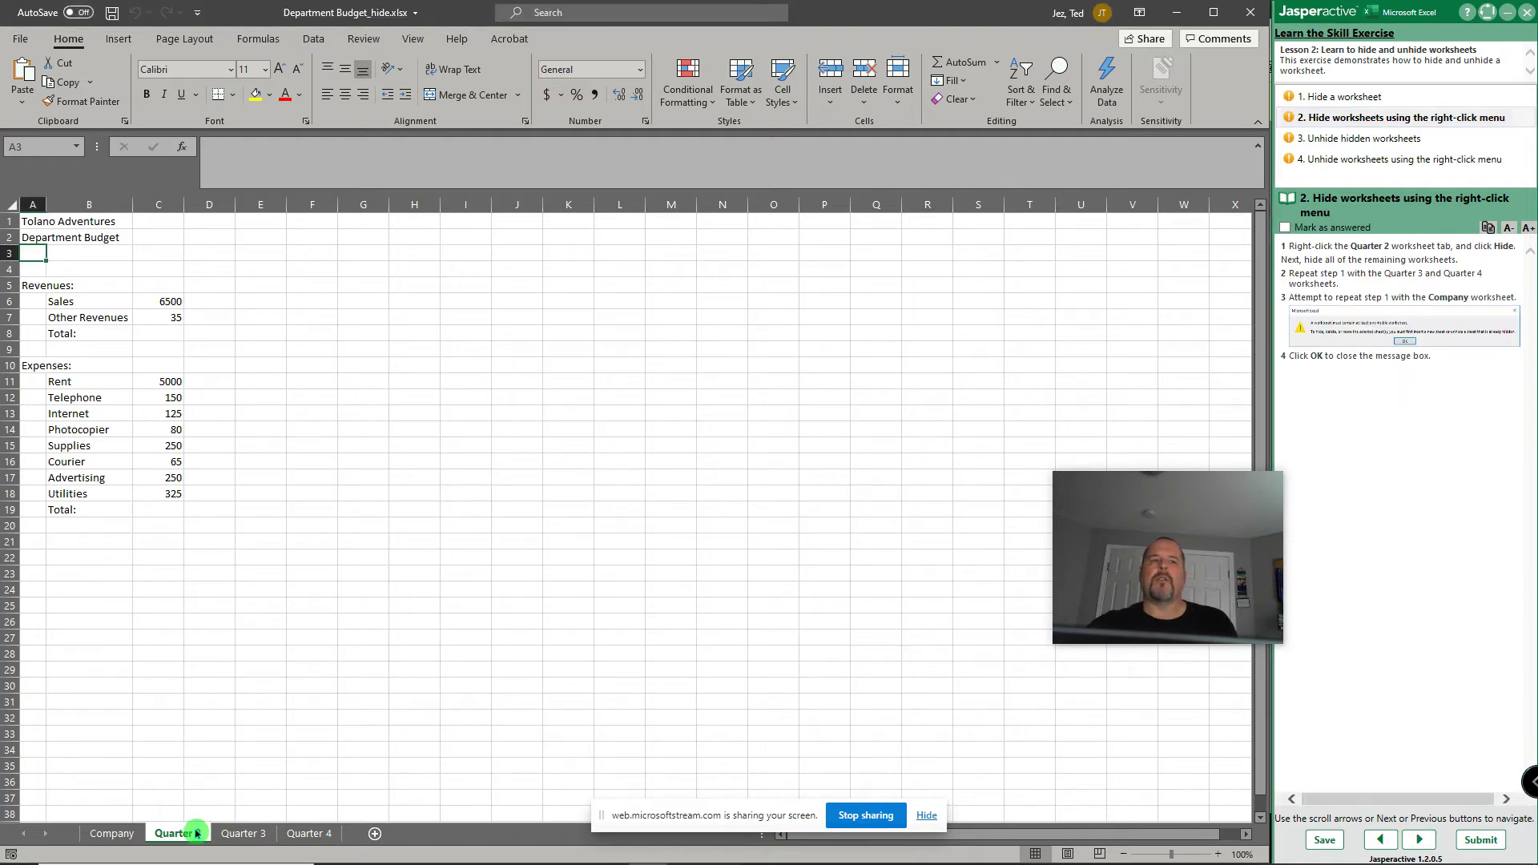
{"action": "right_click", "coordinate": [190, 832]}
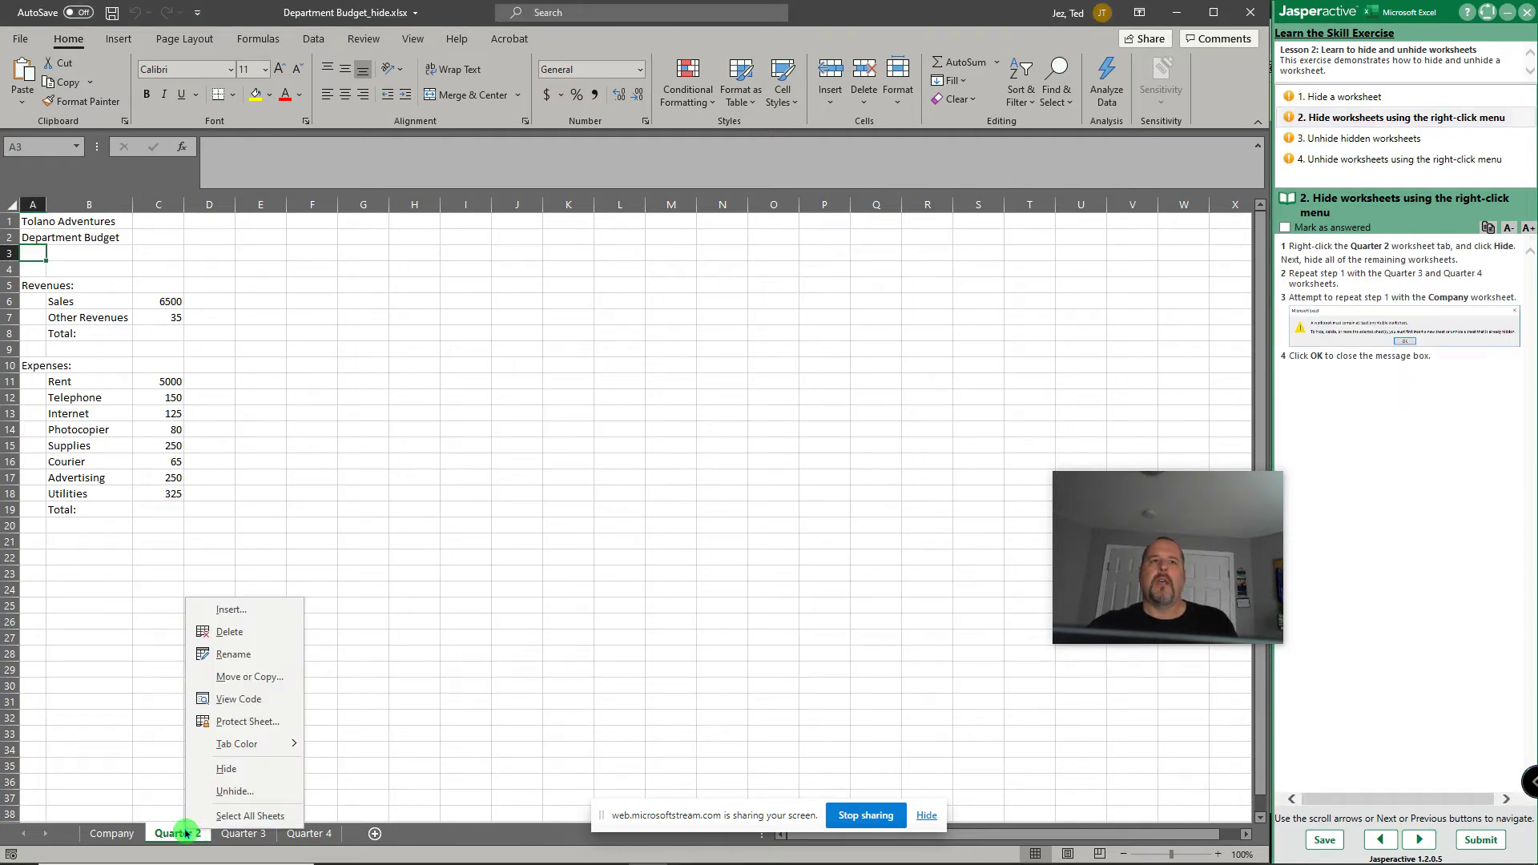
{"action": "left_click", "coordinate": [258, 772]}
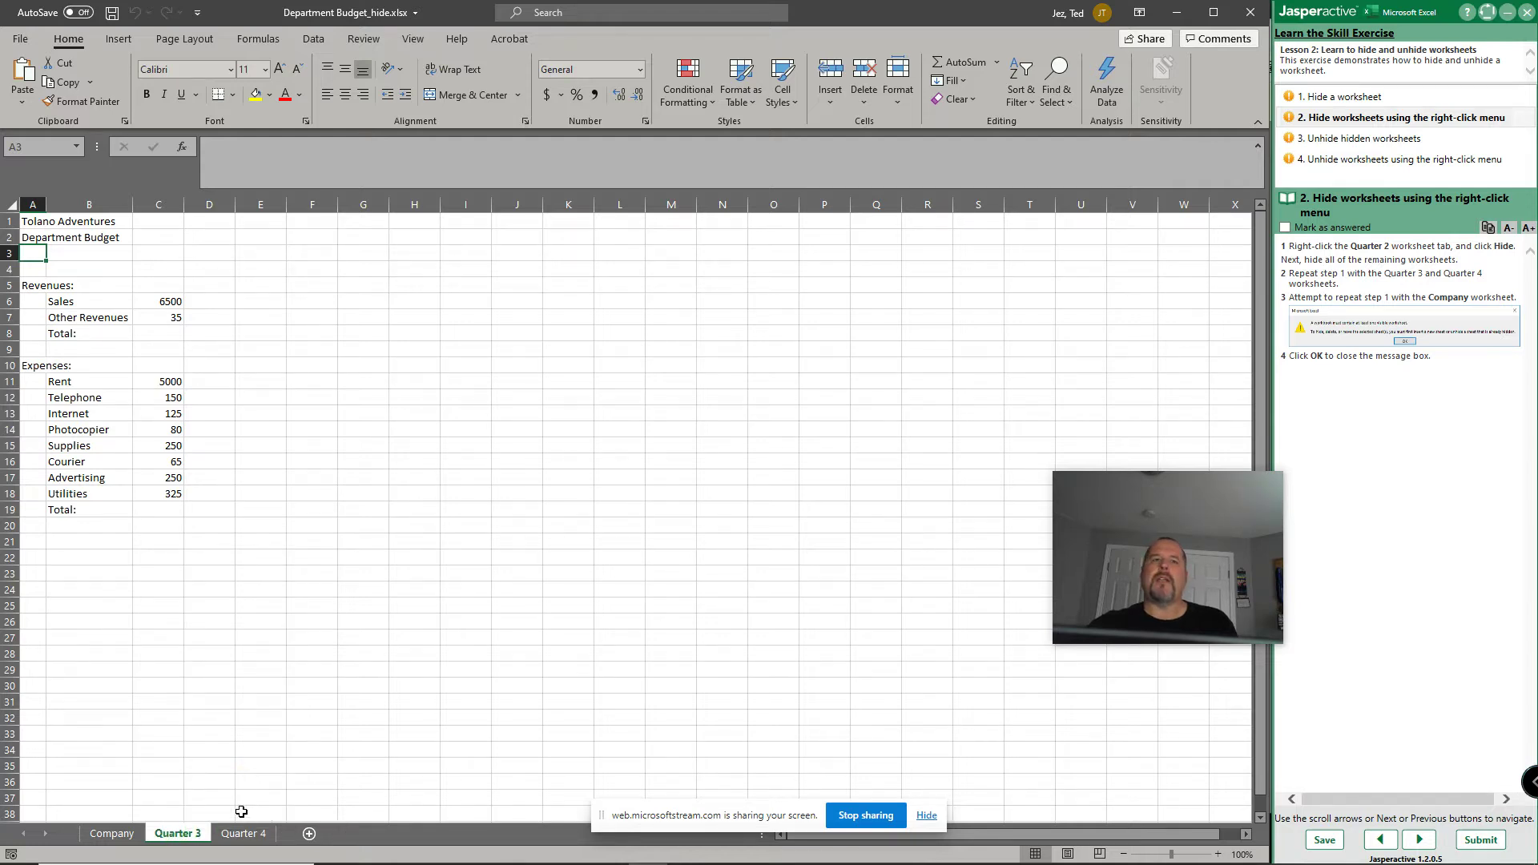
{"action": "right_click", "coordinate": [191, 834]}
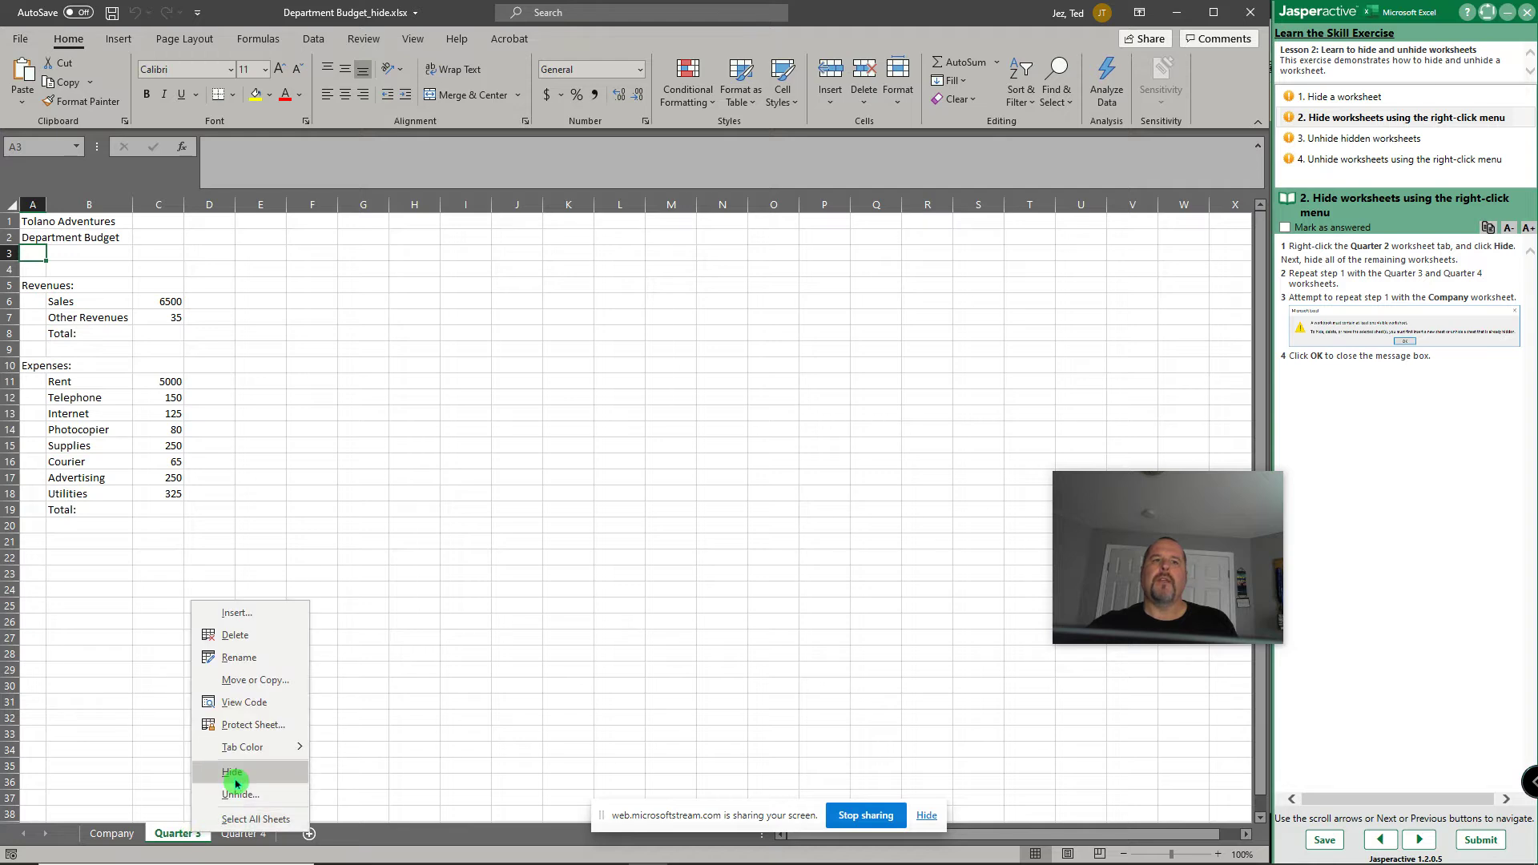
{"action": "left_click", "coordinate": [236, 777]}
{"action": "right_click", "coordinate": [173, 833]}
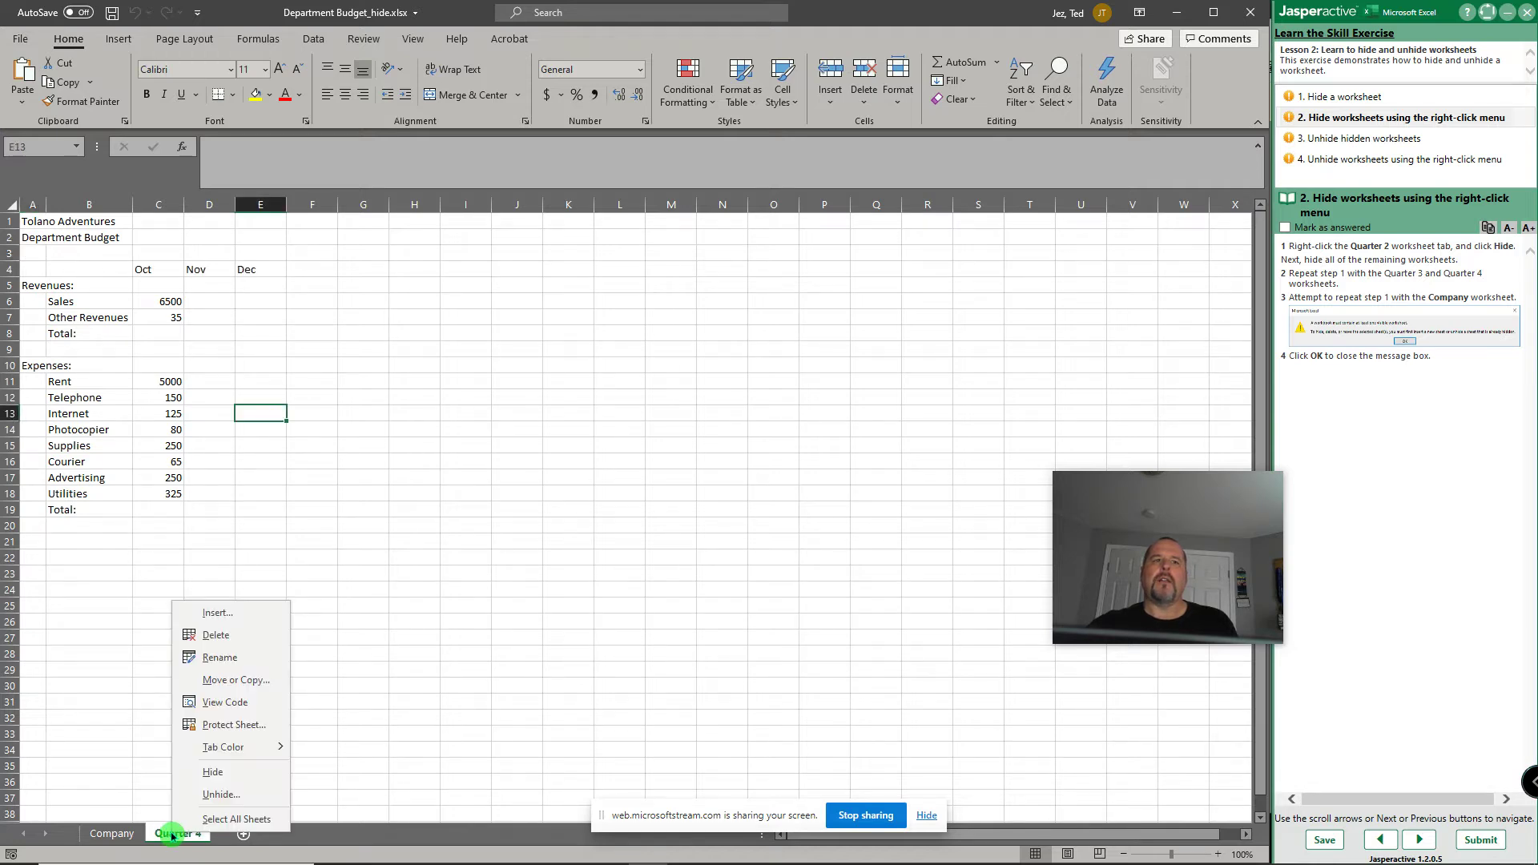
{"action": "left_click", "coordinate": [213, 772]}
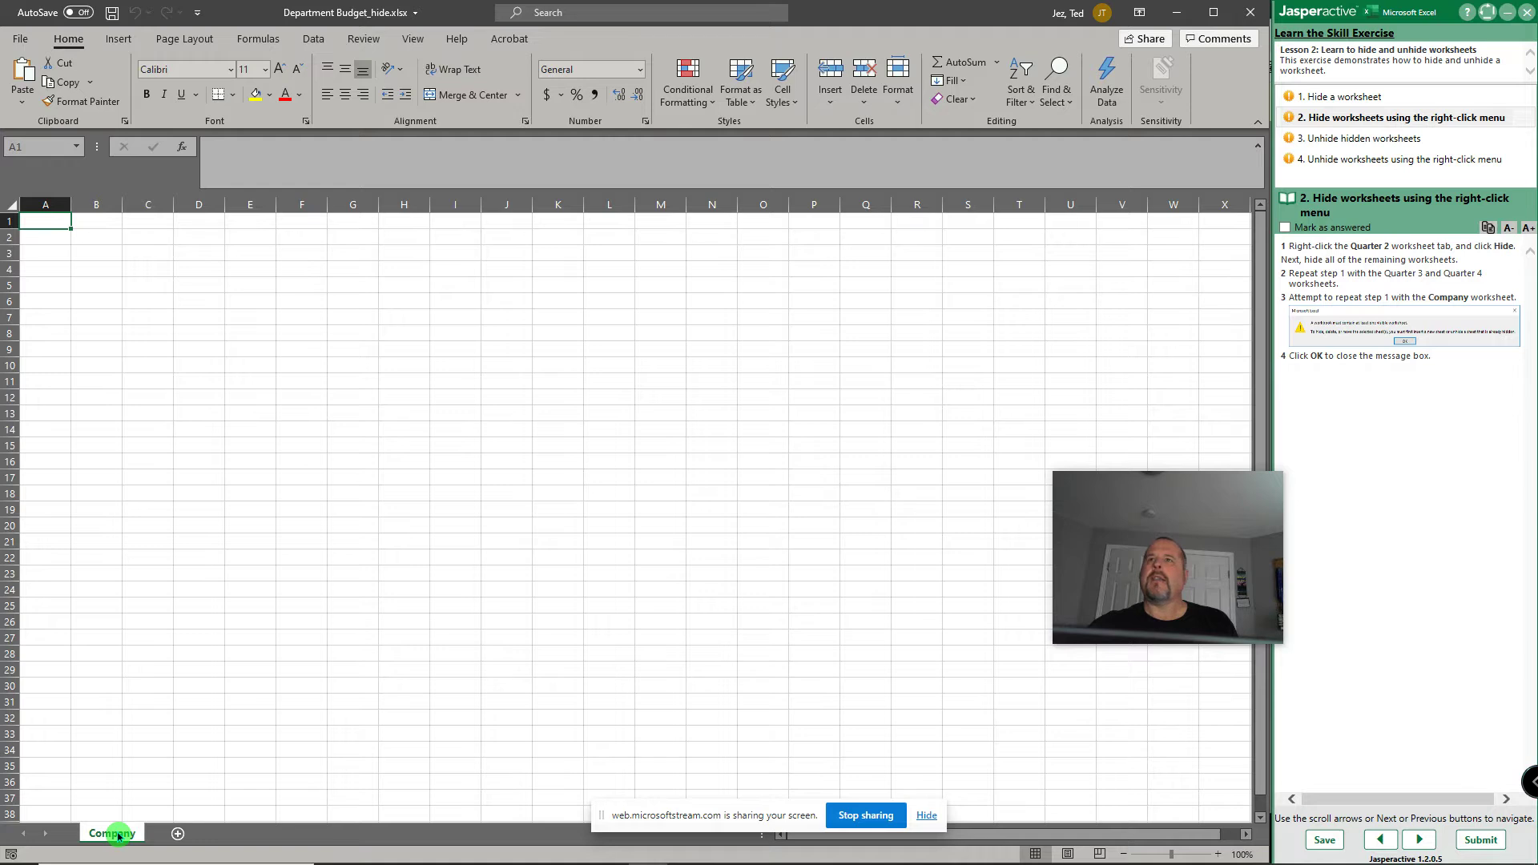
Step: Try hiding the Company sheet, then dismiss the one-visible-sheet warning
{"action": "right_click", "coordinate": [117, 836]}
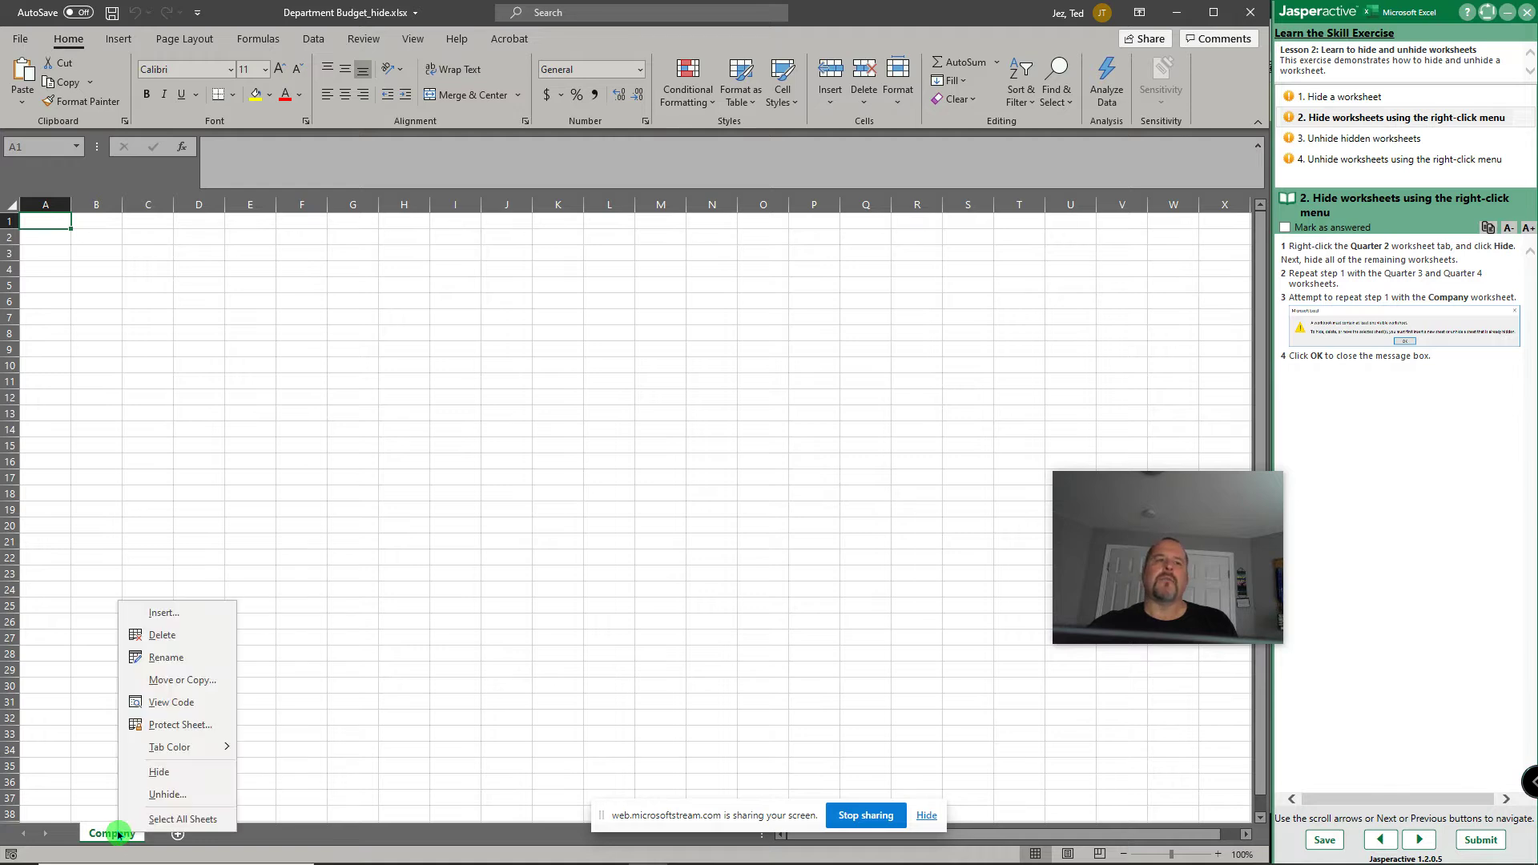
{"action": "left_click", "coordinate": [158, 771]}
{"action": "left_click_drag", "start_coordinate": [862, 419], "coordinate": [724, 413]}
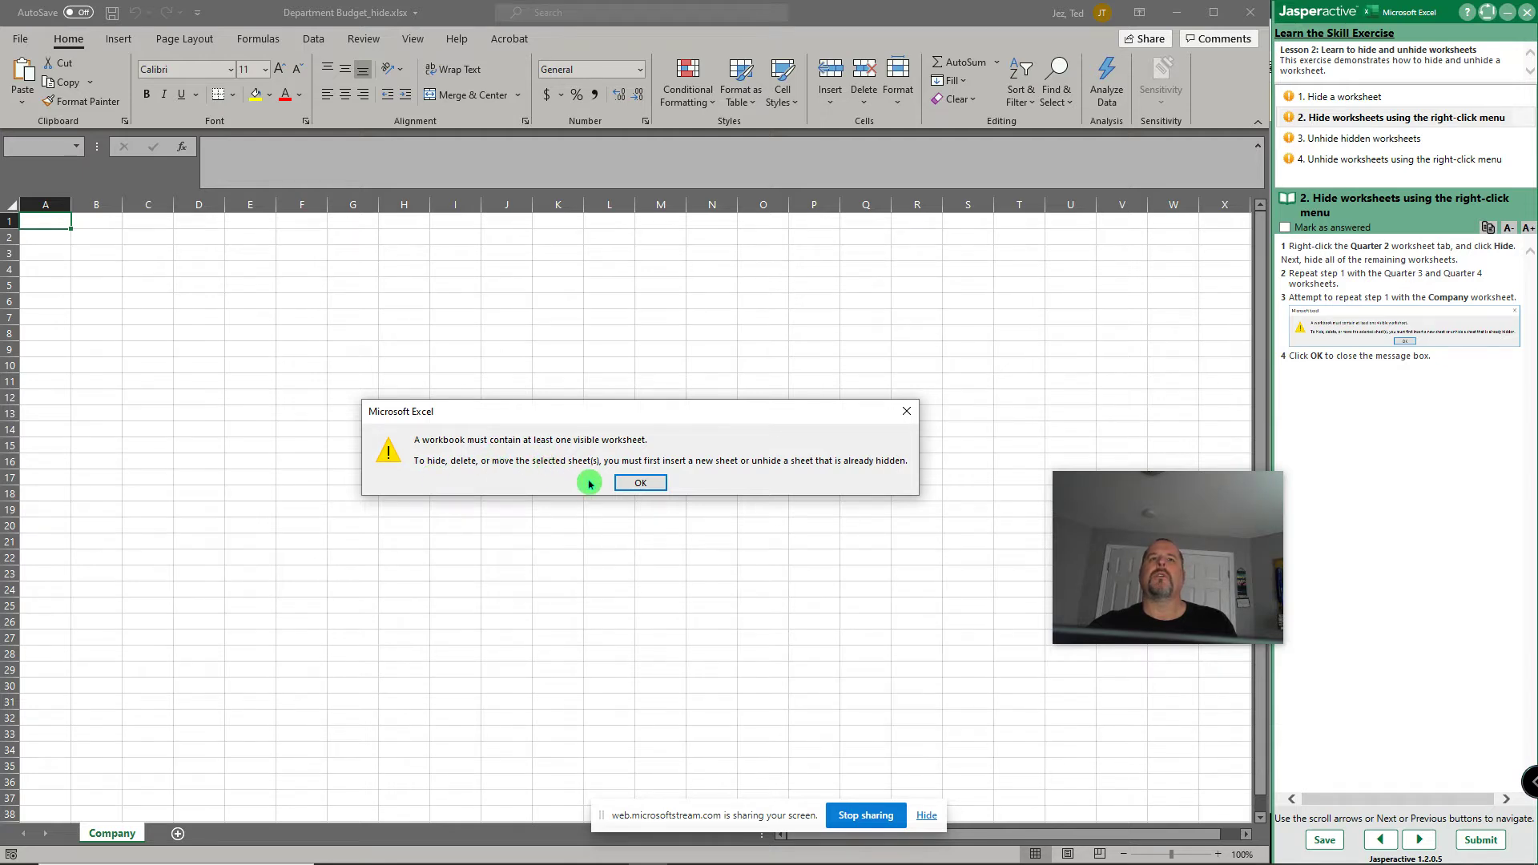
{"action": "left_click", "coordinate": [662, 486]}
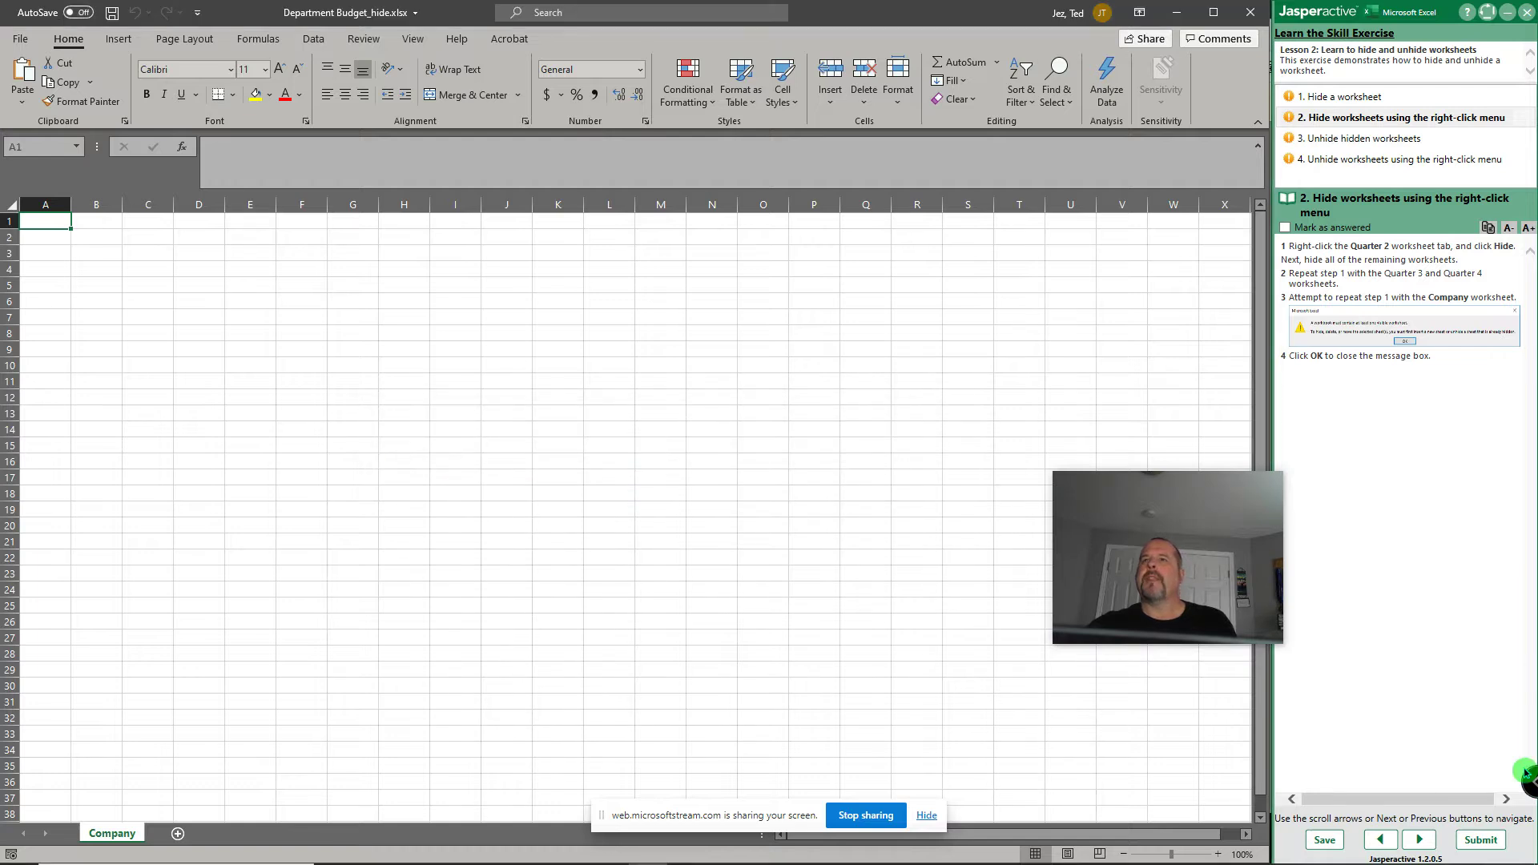
Step: On the unhide step, restore Quarter 1 through the Format menu's Unhide Sheet dialog
{"action": "left_click", "coordinate": [1422, 840]}
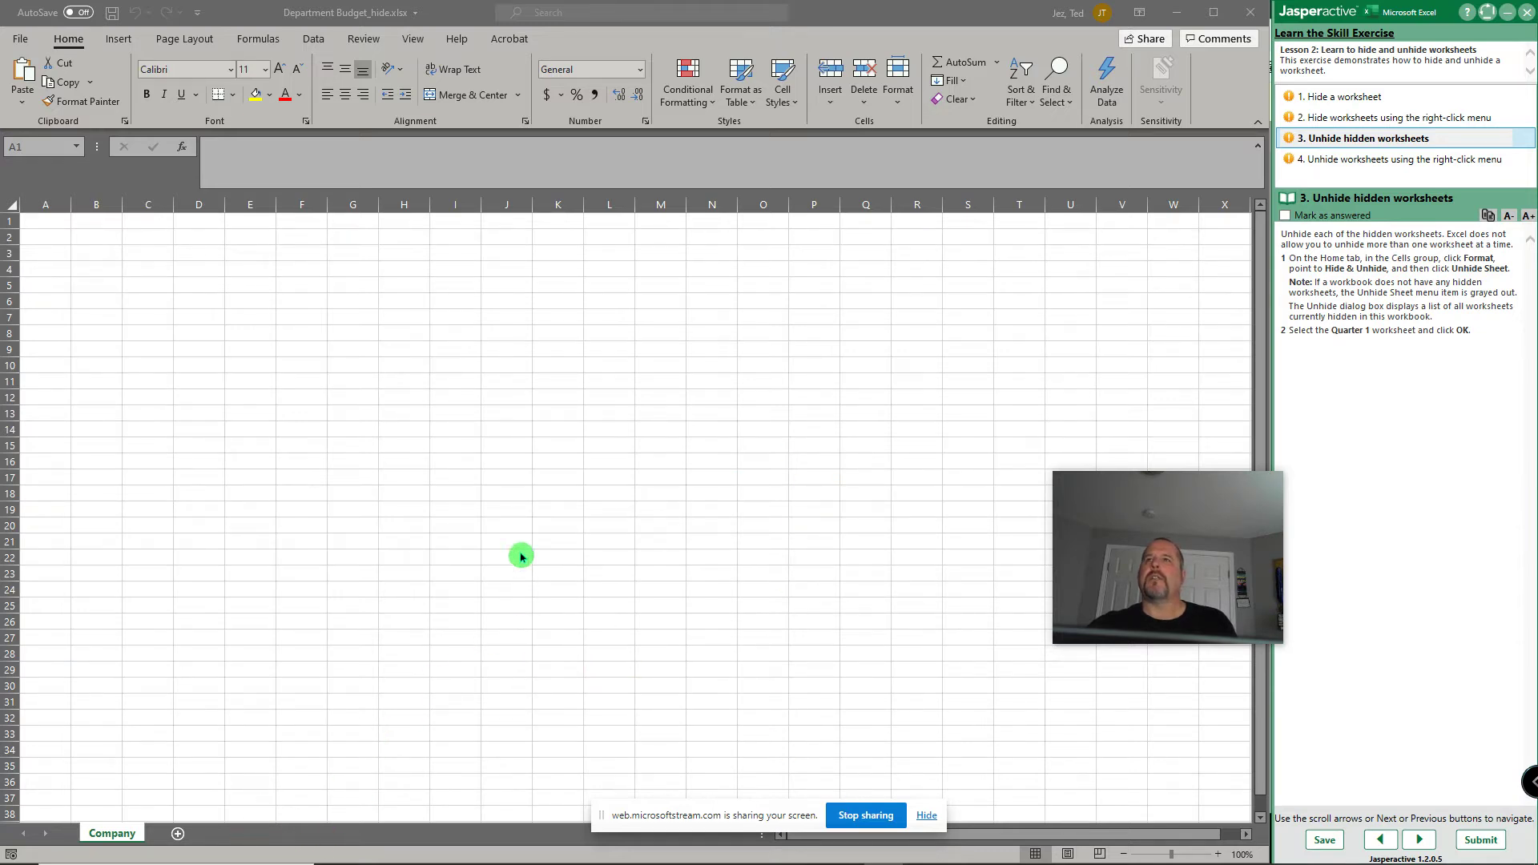
{"action": "left_click", "coordinate": [900, 109]}
{"action": "left_click", "coordinate": [899, 109]}
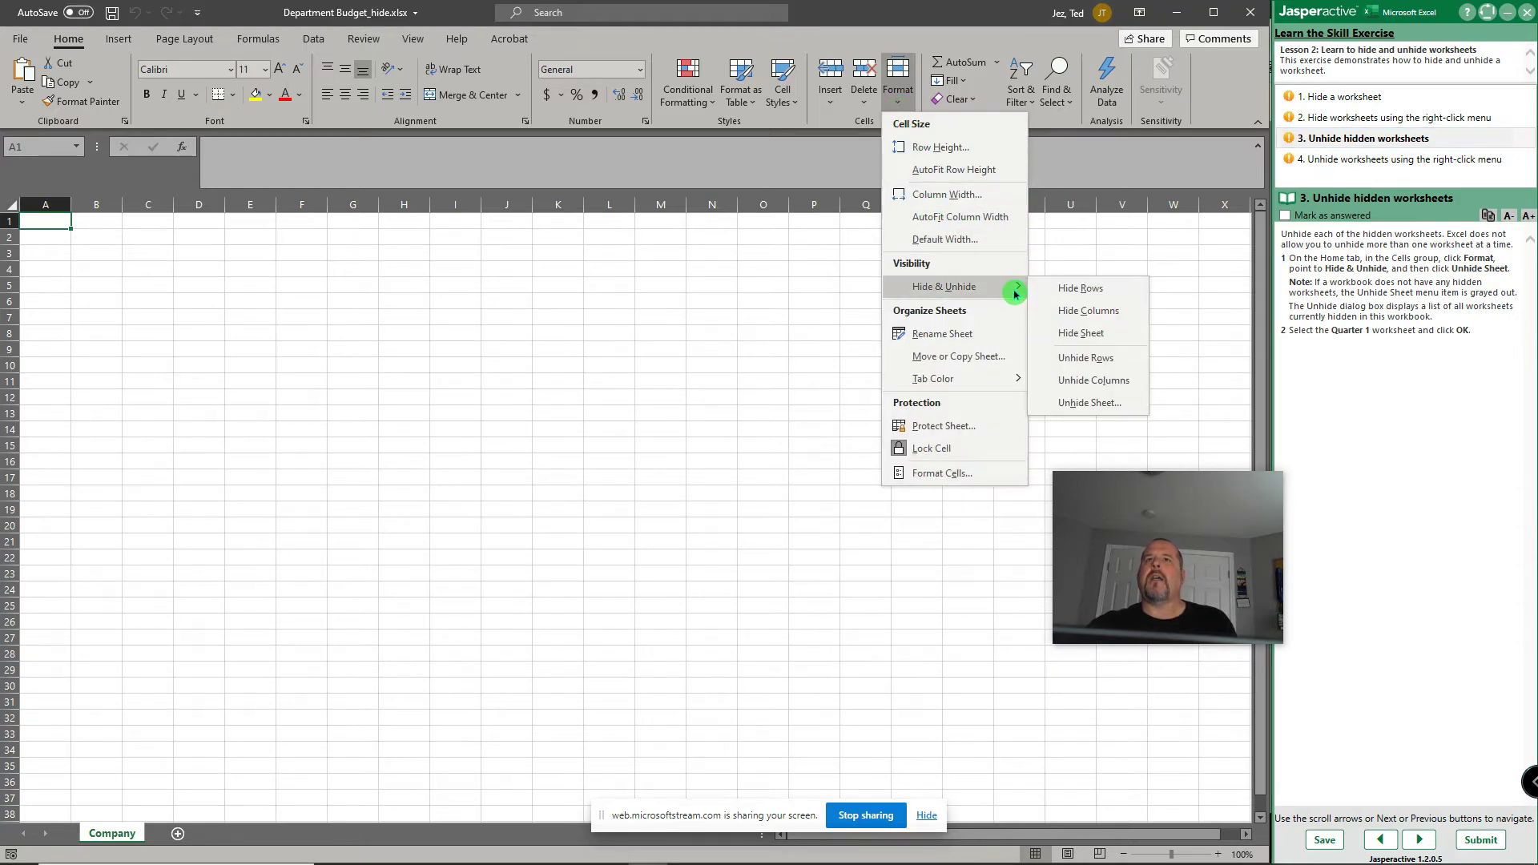
{"action": "left_click", "coordinate": [1130, 411]}
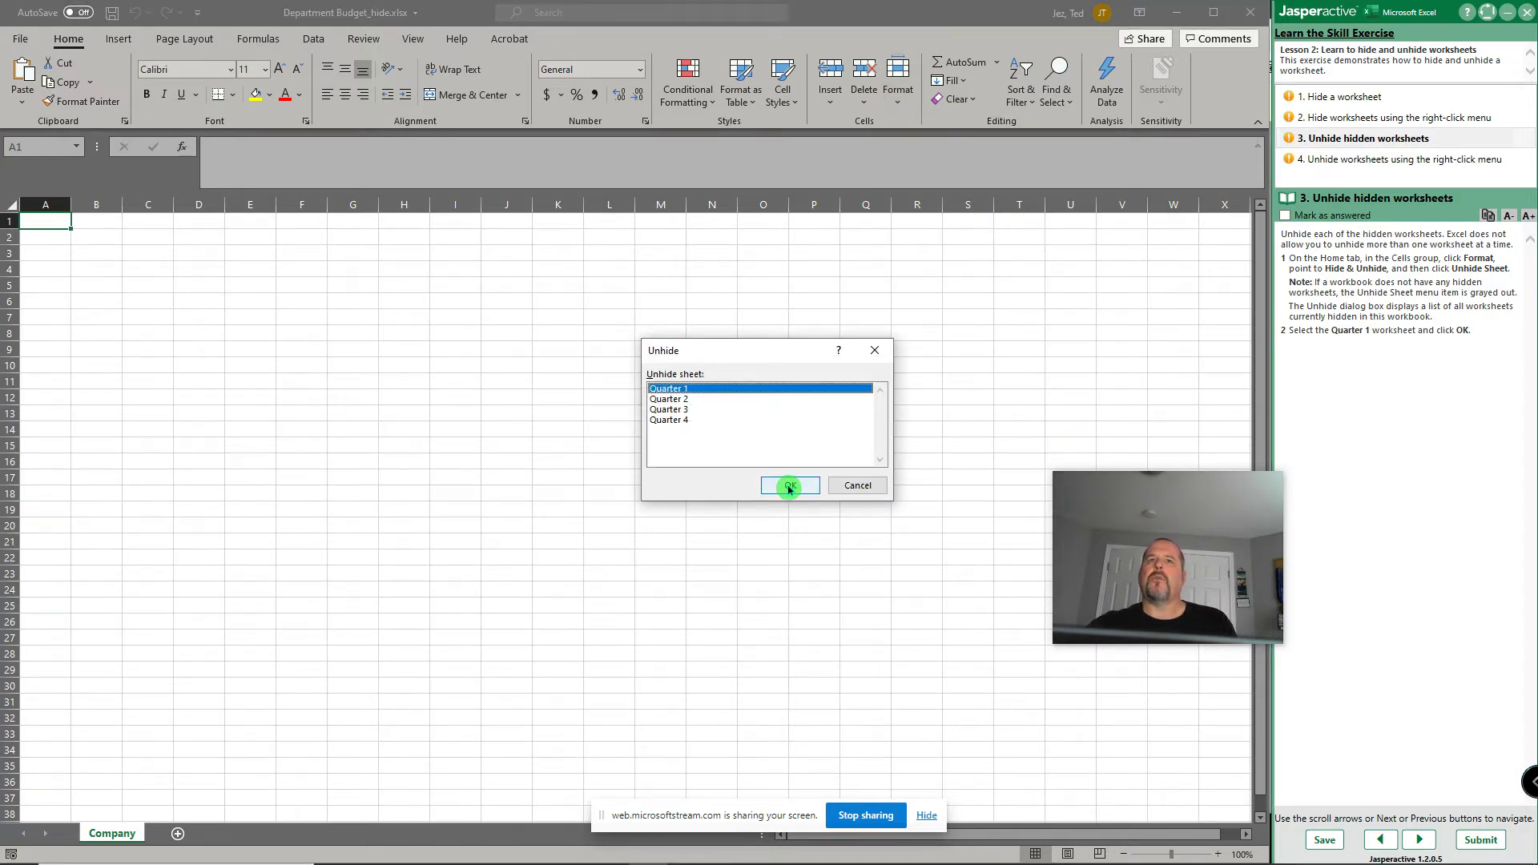
{"action": "left_click", "coordinate": [789, 485]}
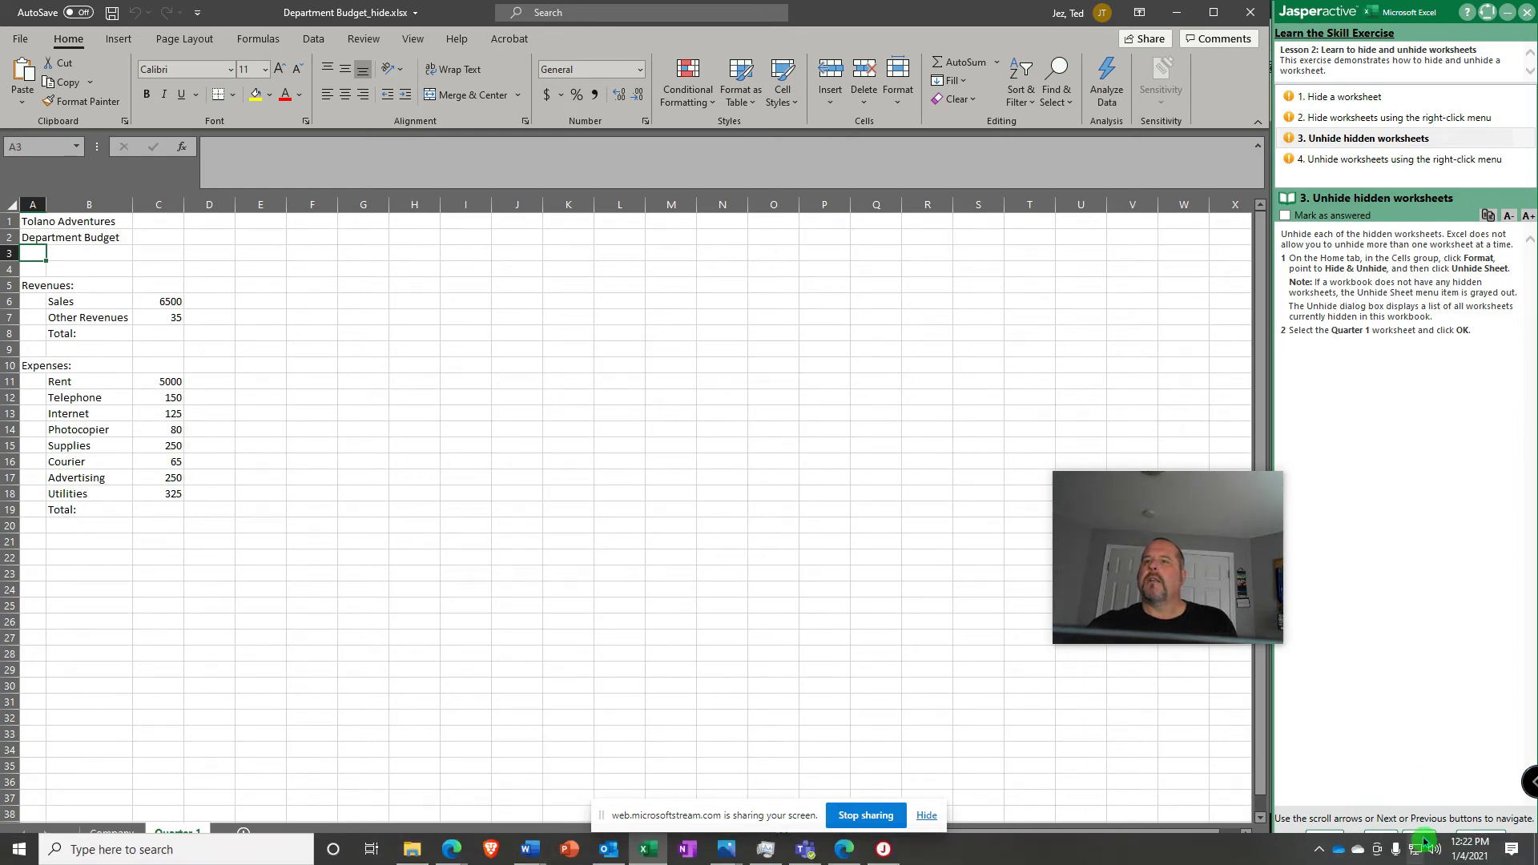
Step: On the next step, unhide the Quarter 2 worksheet from the tab menu
{"action": "left_click", "coordinate": [1422, 842]}
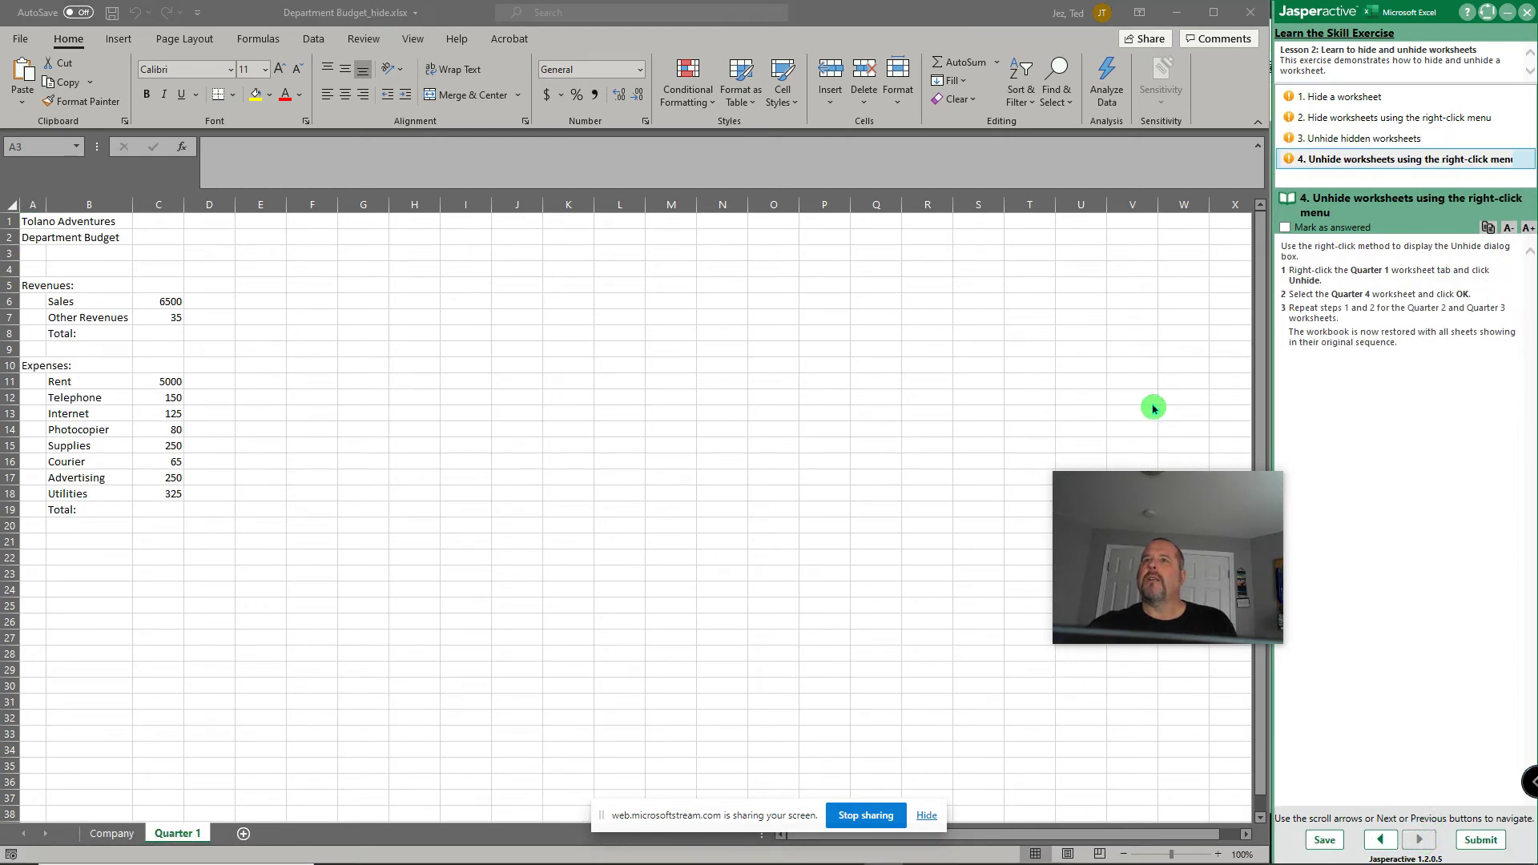
{"action": "right_click", "coordinate": [177, 832]}
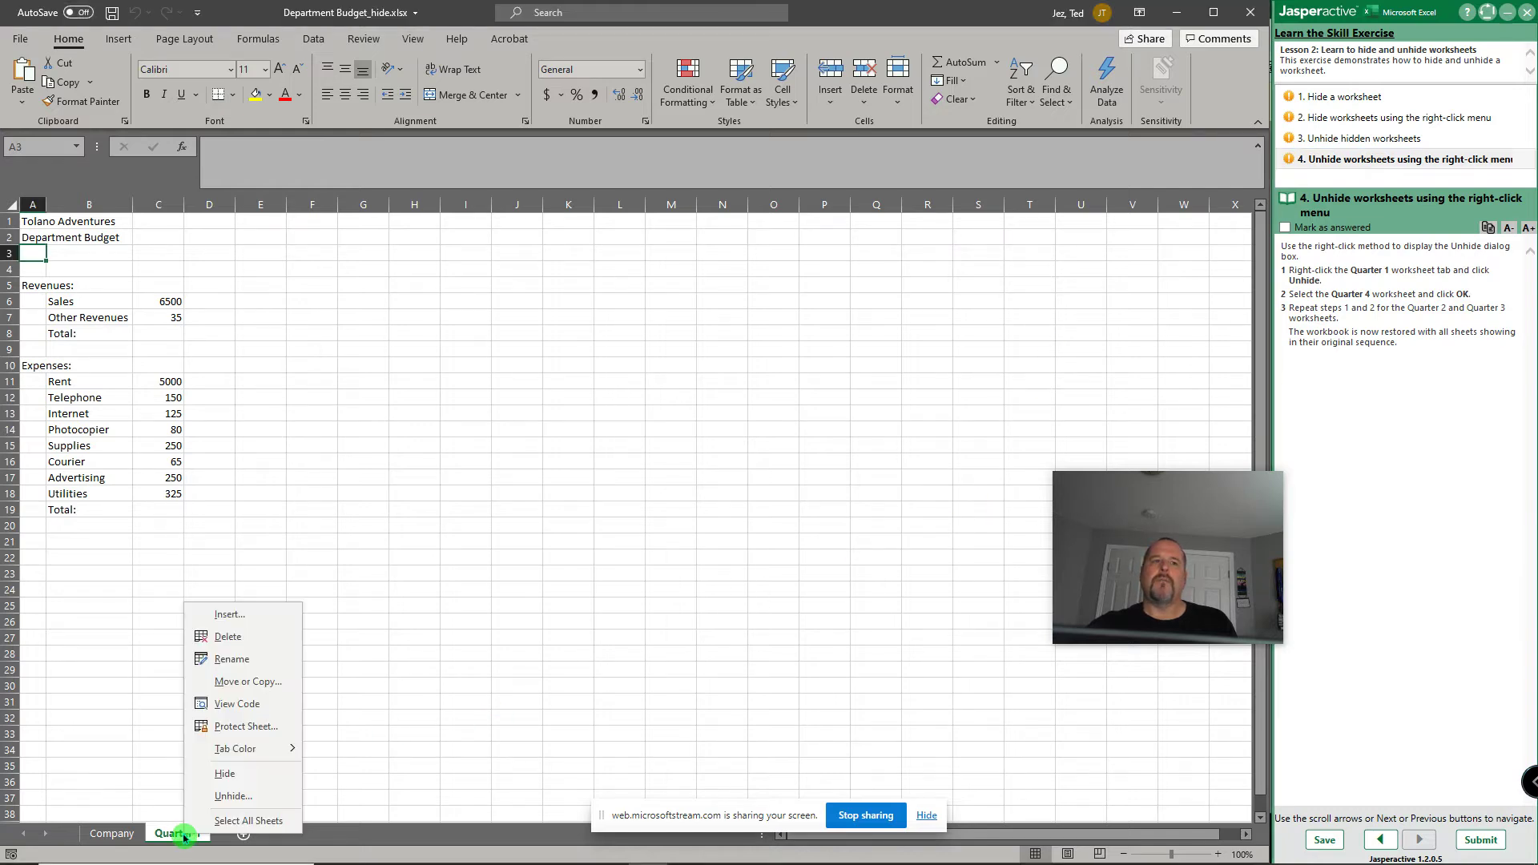
{"action": "left_click", "coordinate": [230, 796]}
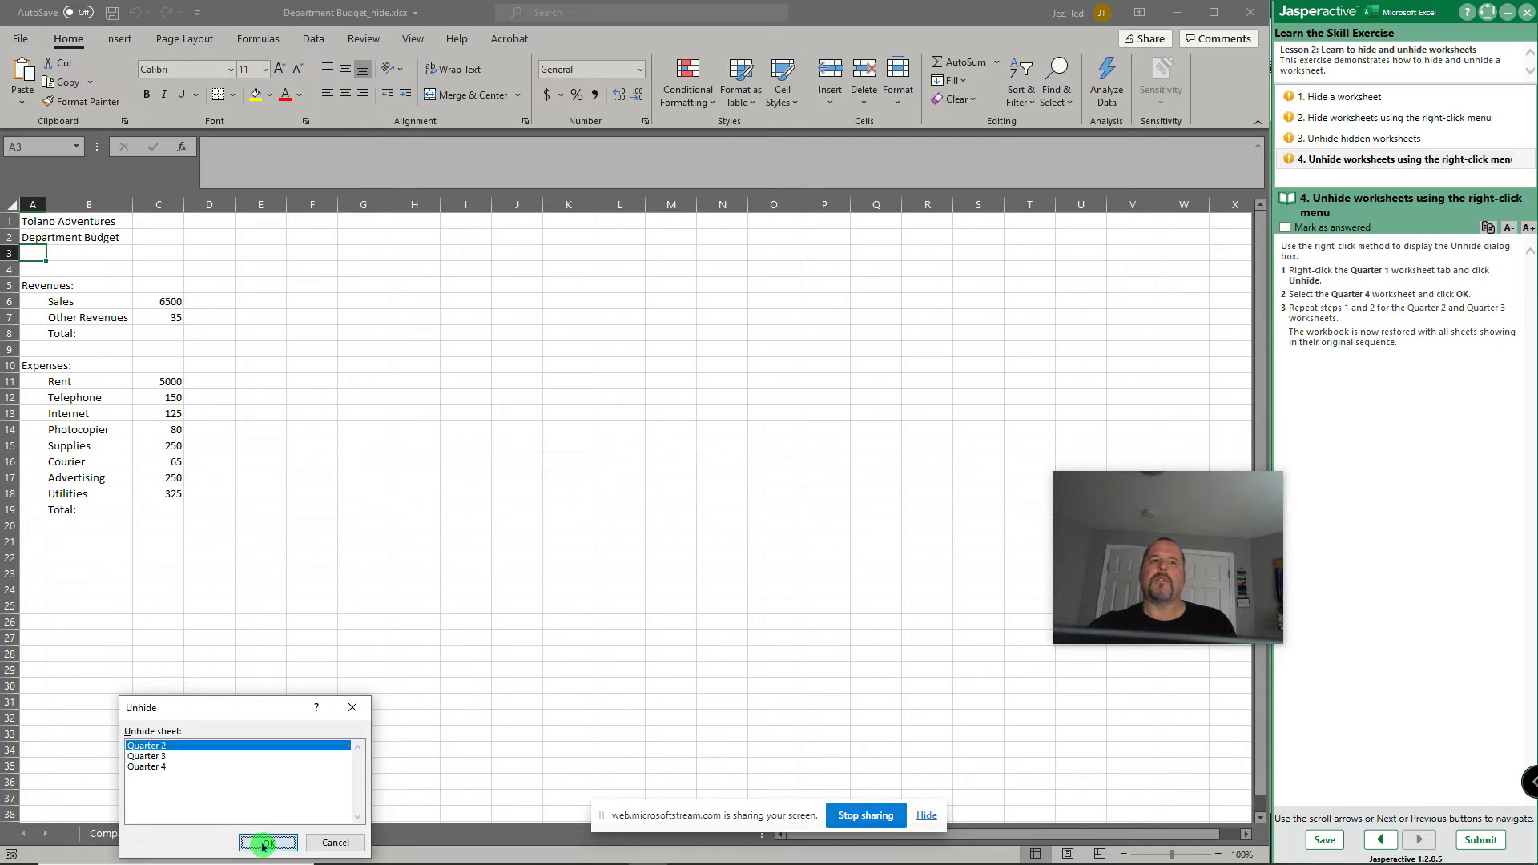
{"action": "left_click", "coordinate": [267, 843]}
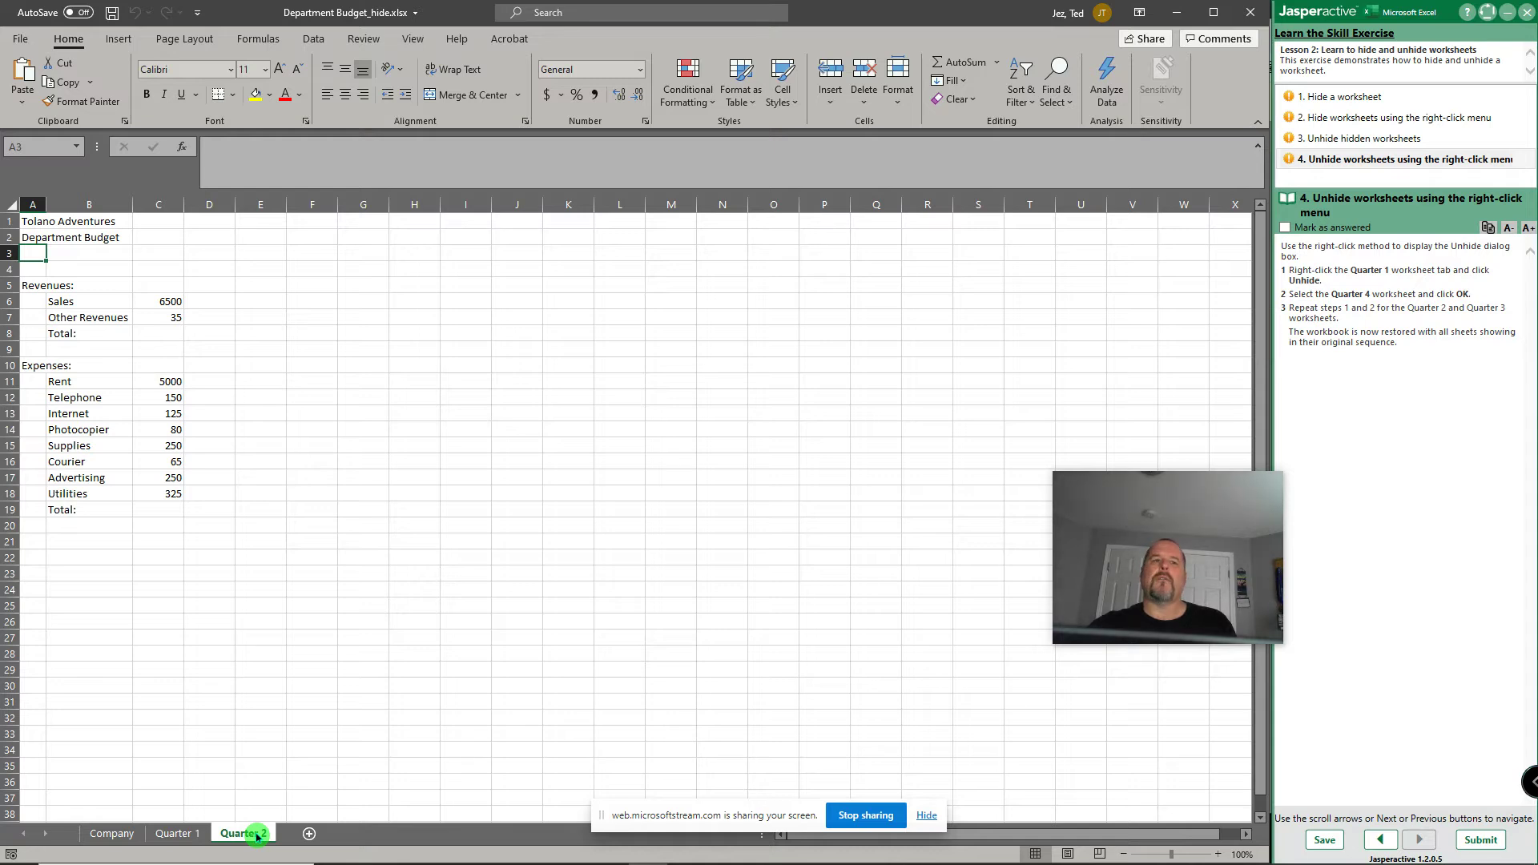
Step: Unhide the Quarter 4 and Quarter 3 worksheets from the tab menu
{"action": "right_click", "coordinate": [257, 835]}
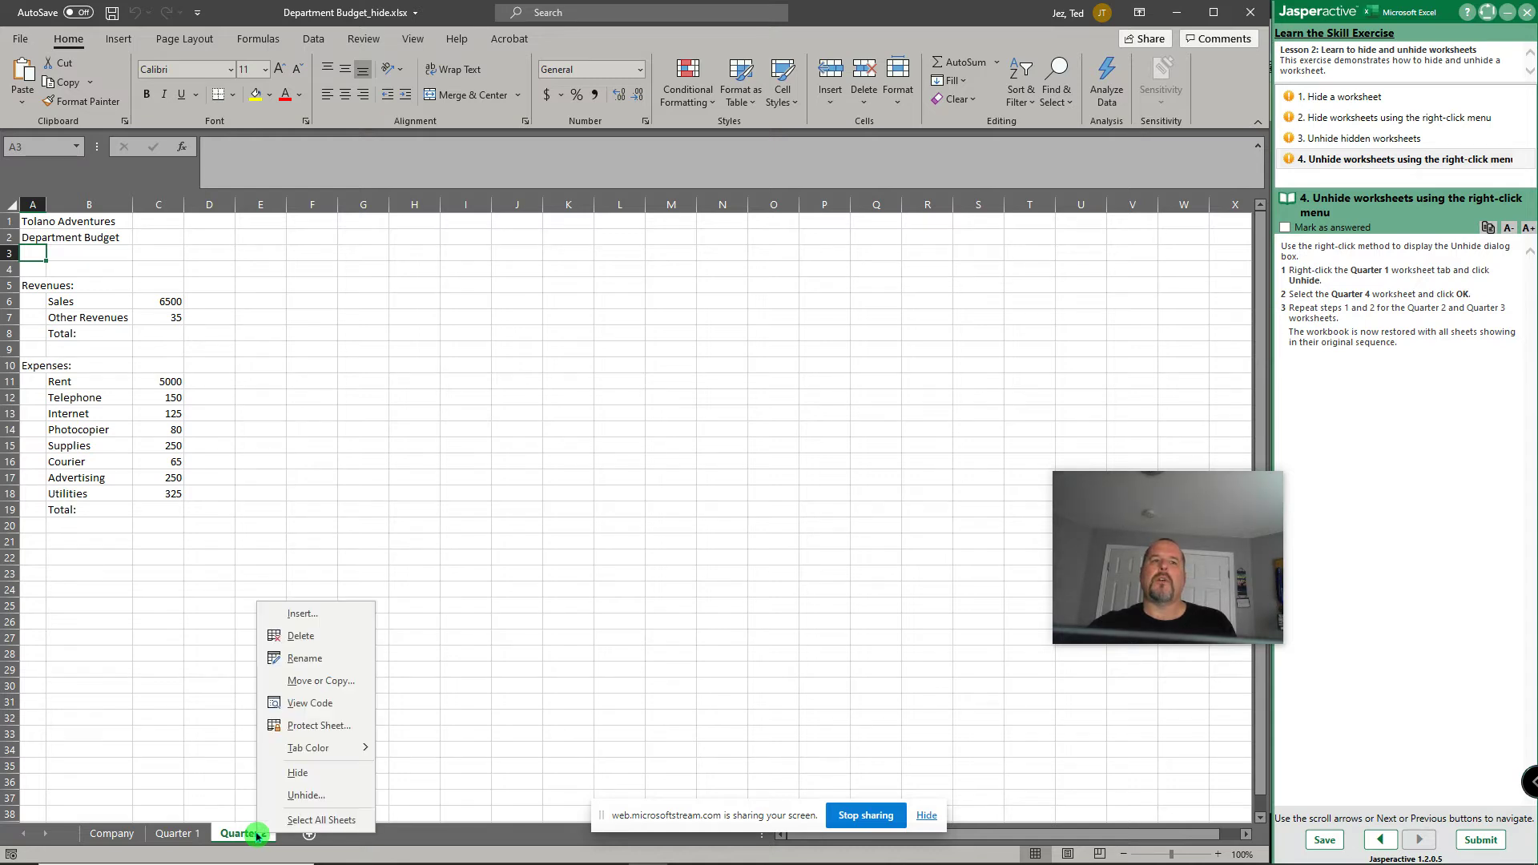
{"action": "left_click", "coordinate": [305, 795]}
{"action": "left_click", "coordinate": [229, 757]}
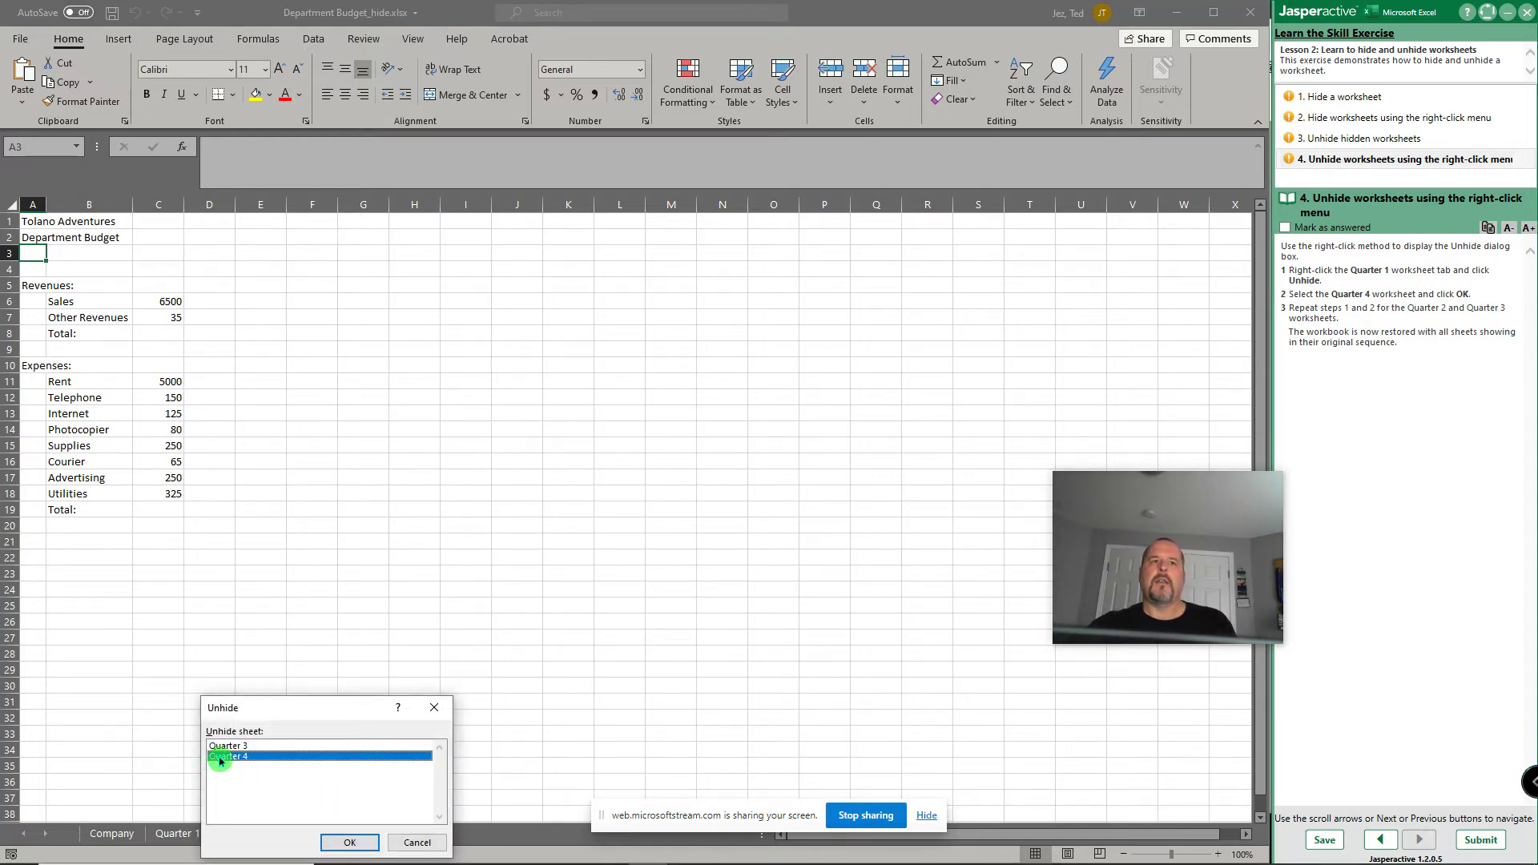
{"action": "left_click", "coordinate": [350, 842]}
{"action": "right_click", "coordinate": [326, 834]}
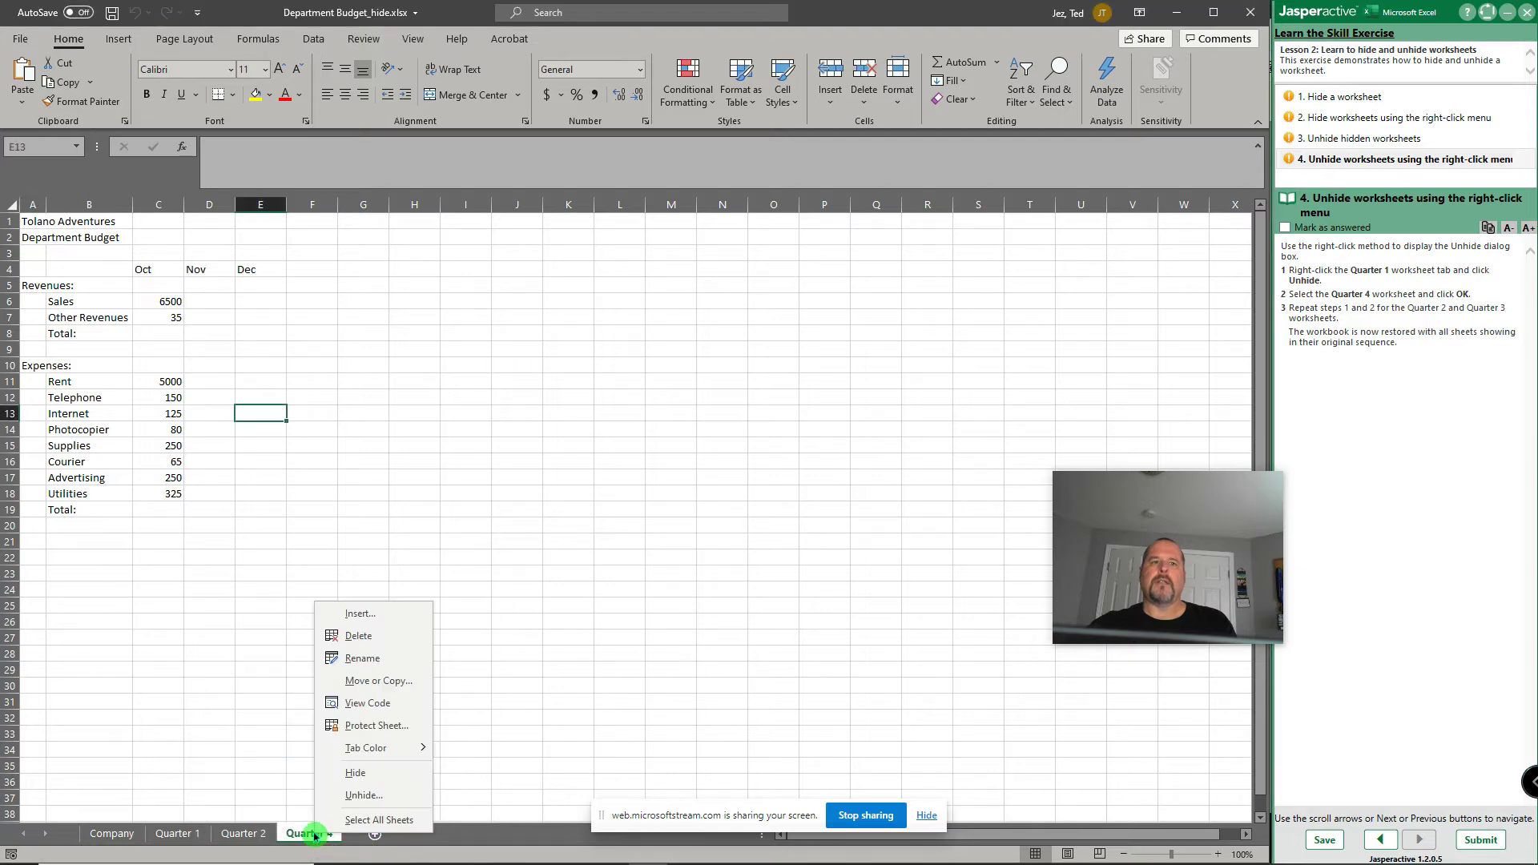
{"action": "left_click", "coordinate": [363, 795]}
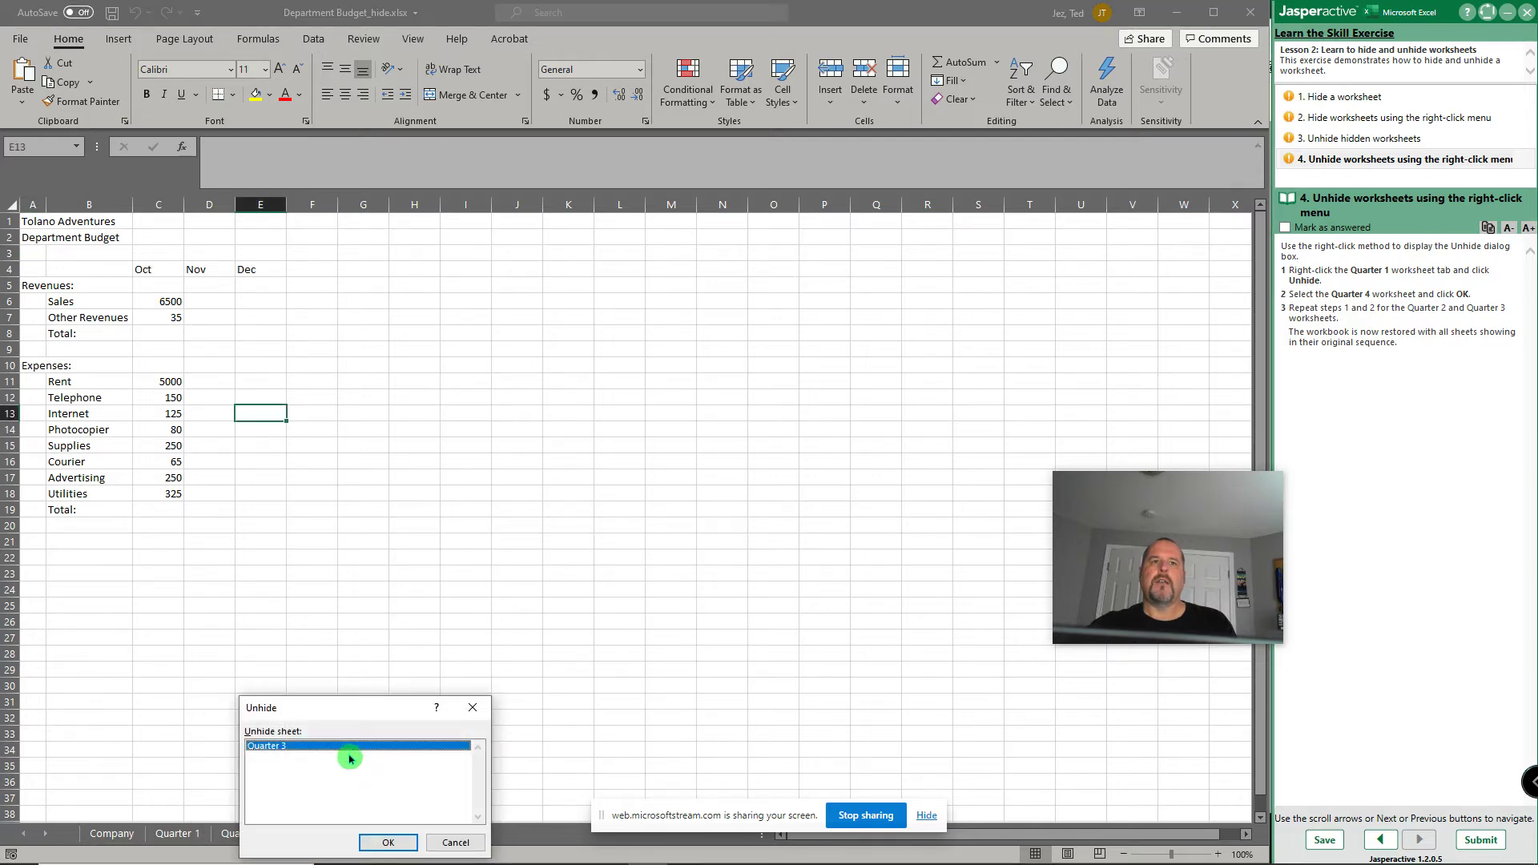
{"action": "left_click", "coordinate": [388, 842]}
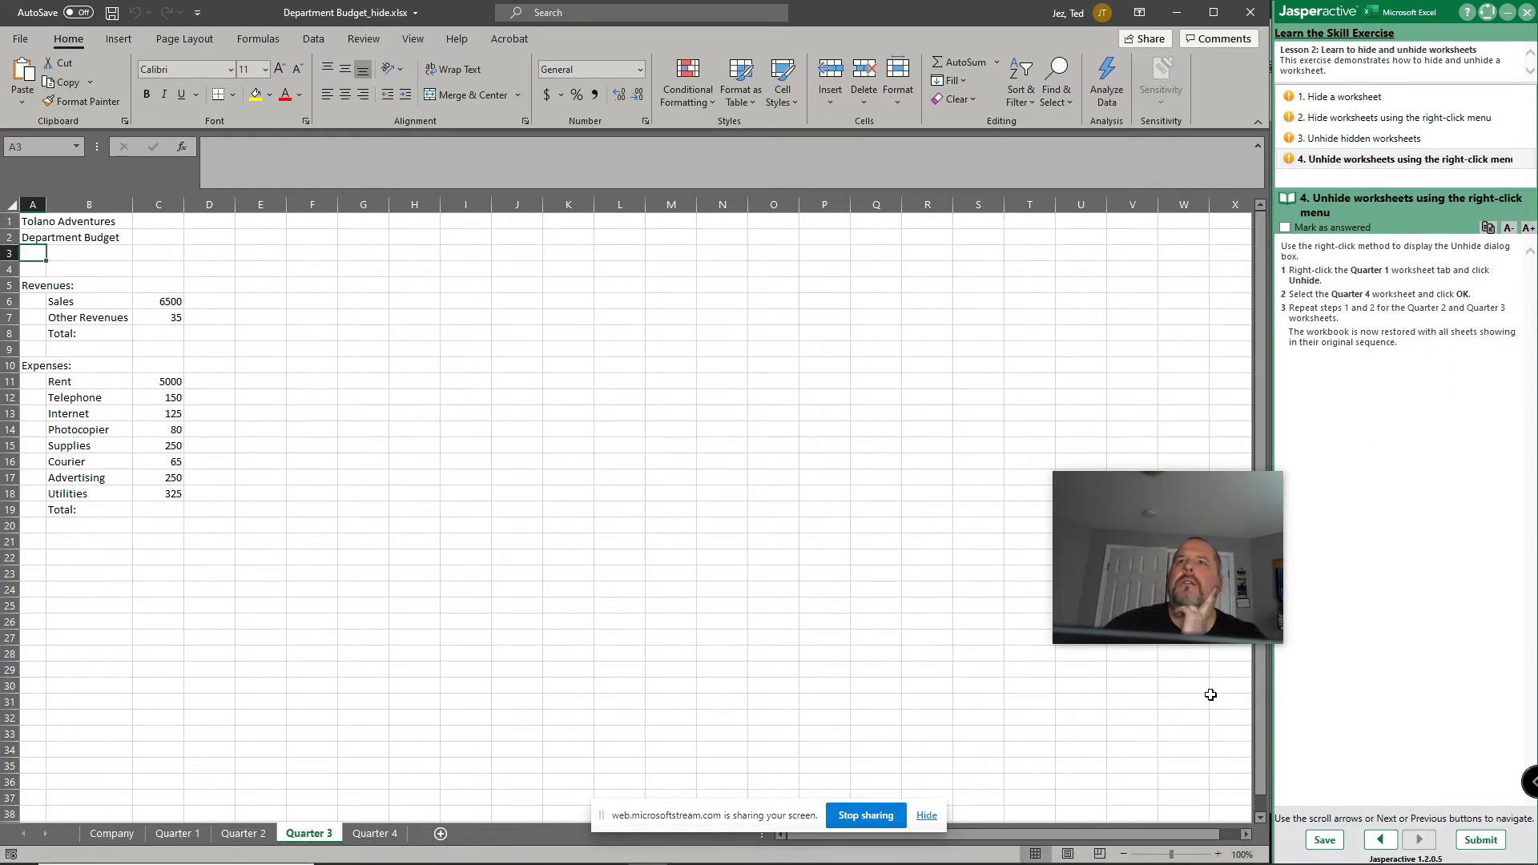
Step: Submit the hide-and-unhide results for a 100% score and return to the Jasperactive lesson list
{"action": "left_click", "coordinate": [1479, 840]}
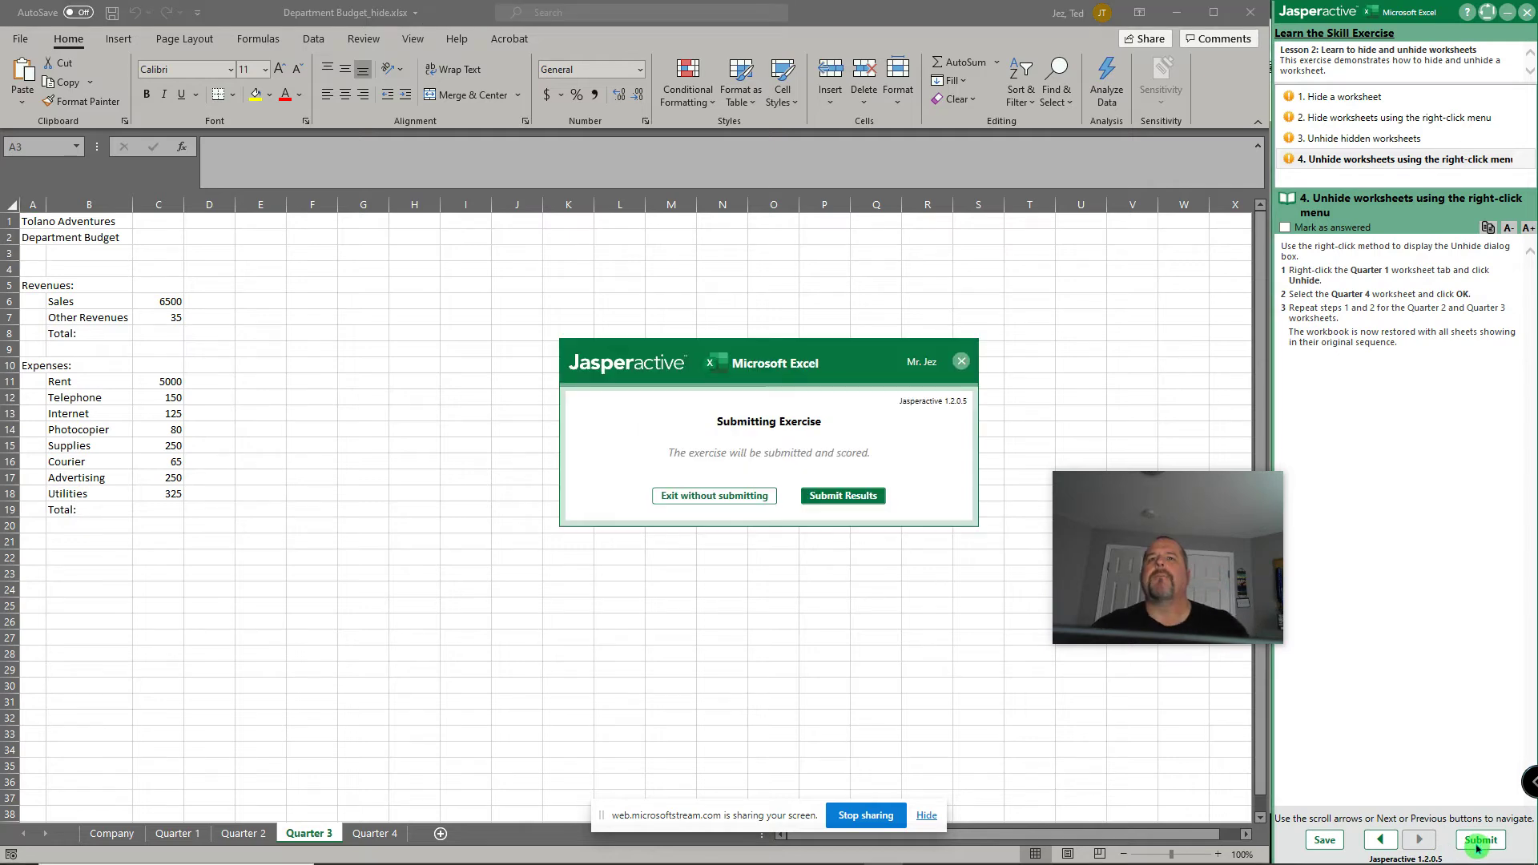
{"action": "left_click", "coordinate": [842, 496]}
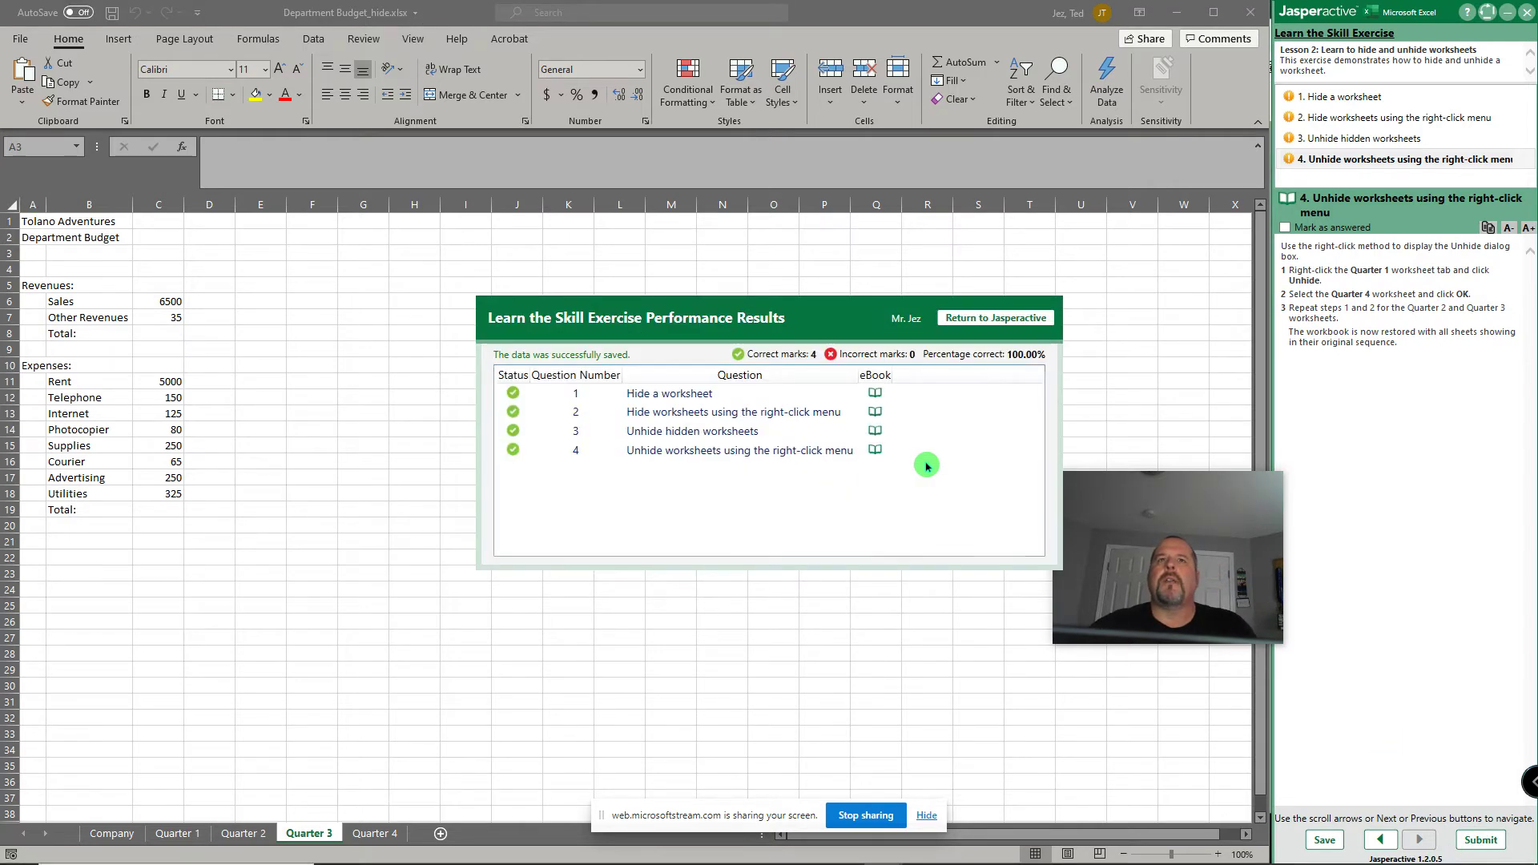
{"action": "left_click", "coordinate": [983, 320]}
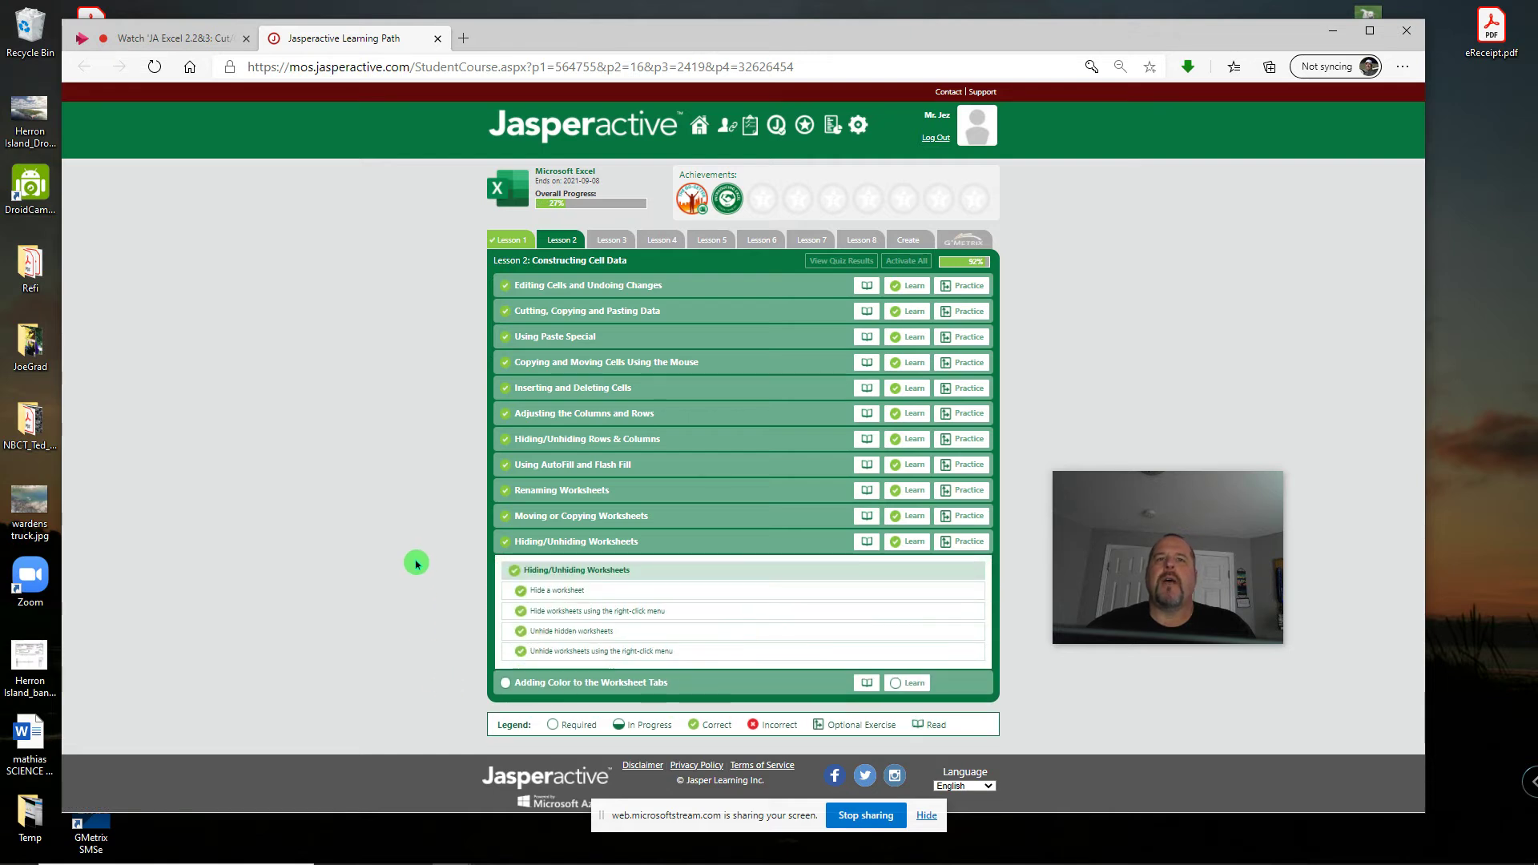
Step: Launch the Adding Color to the Worksheet Tabs Learn exercise from Lesson 2
{"action": "left_click", "coordinate": [916, 685]}
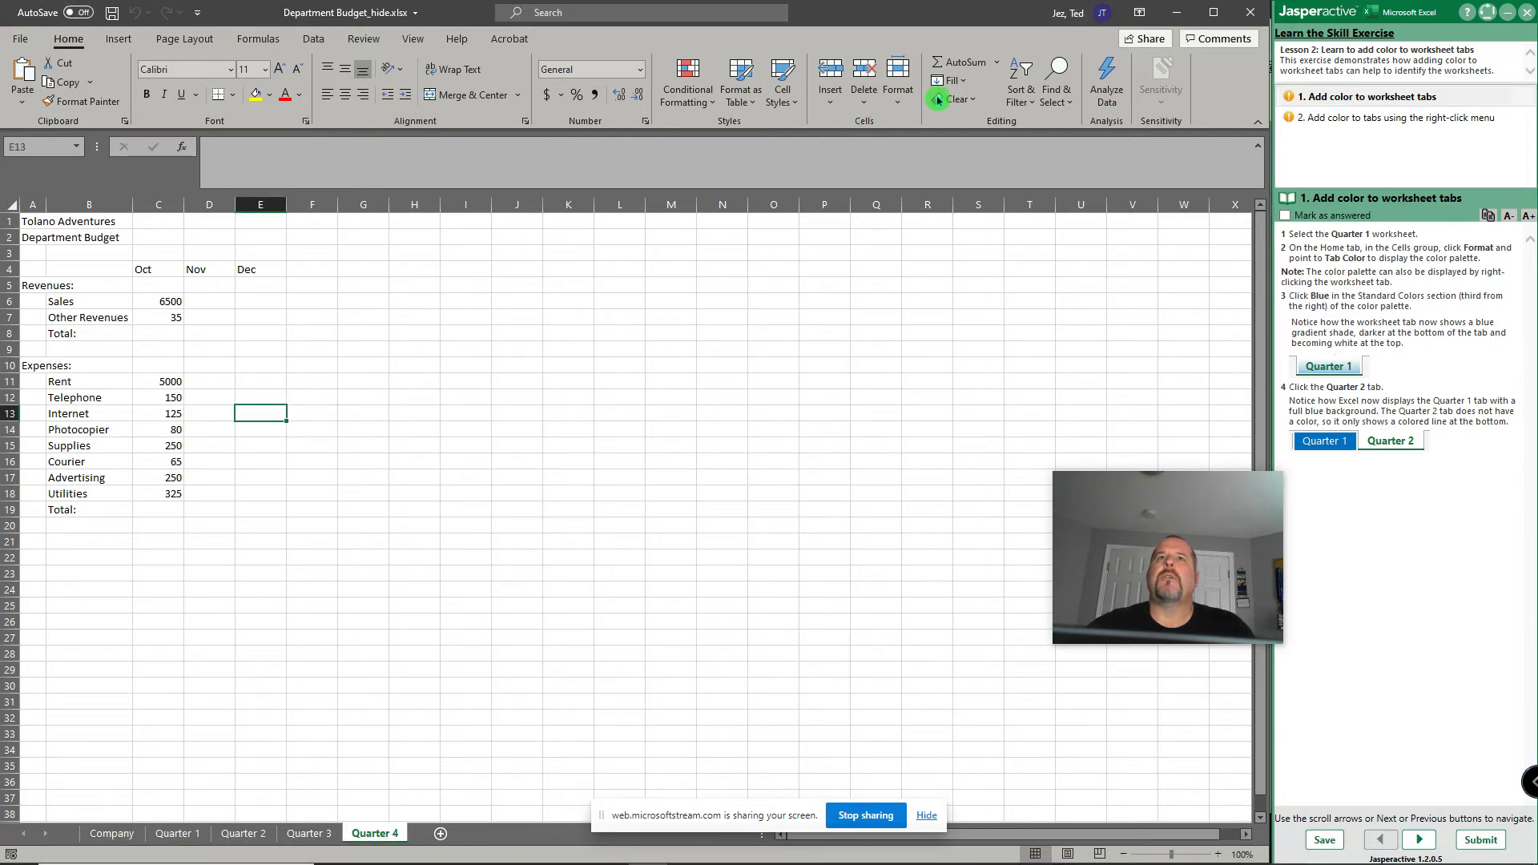
Step: Apply blue tab color to Quarter 4, then Quarter 1, and view it from Quarter 2
{"action": "left_click", "coordinate": [905, 108]}
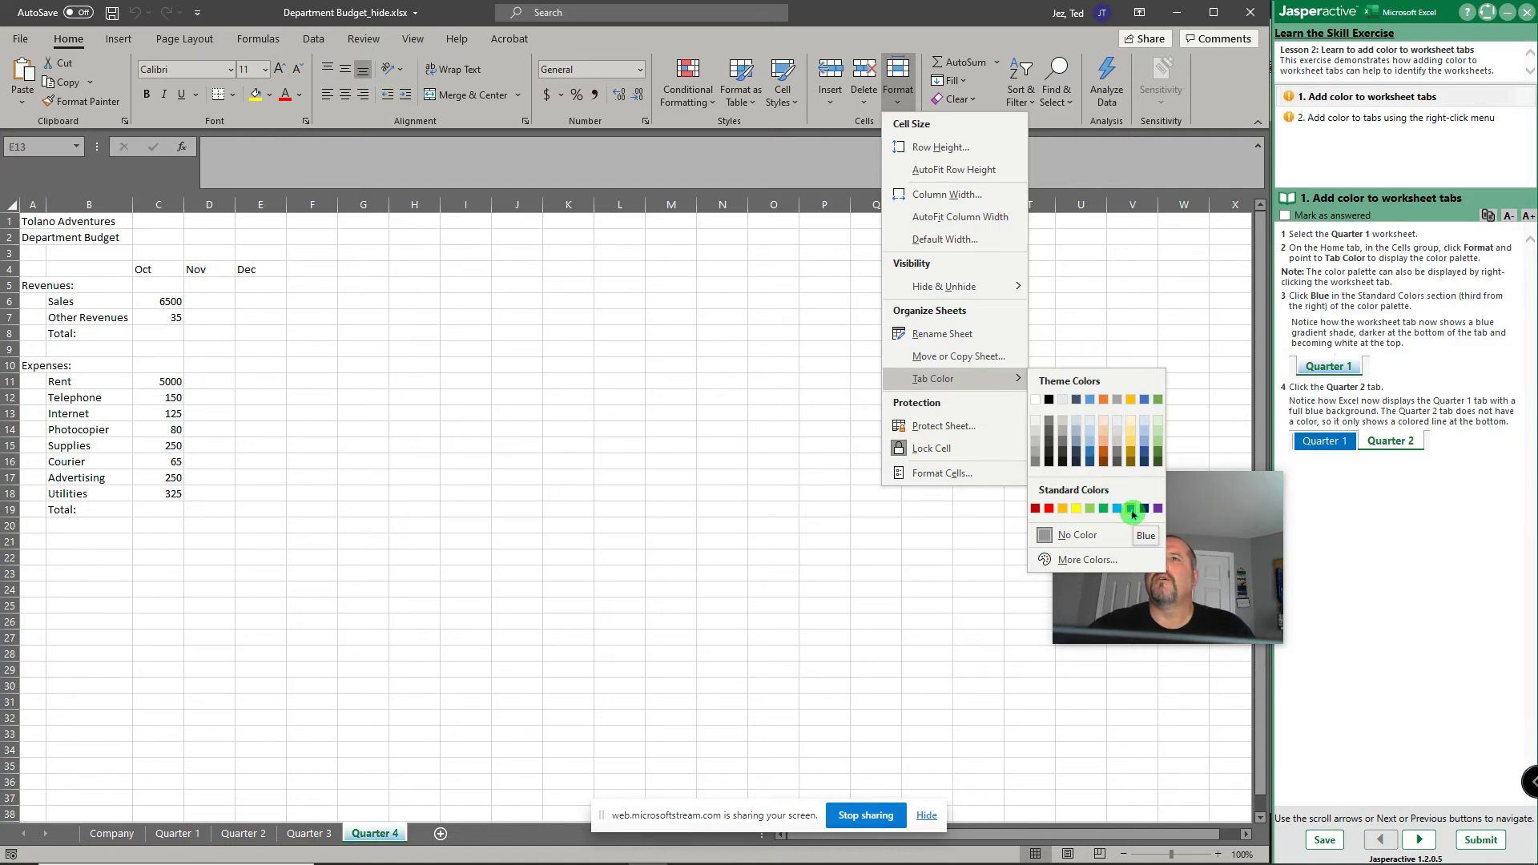
{"action": "left_click", "coordinate": [1133, 509]}
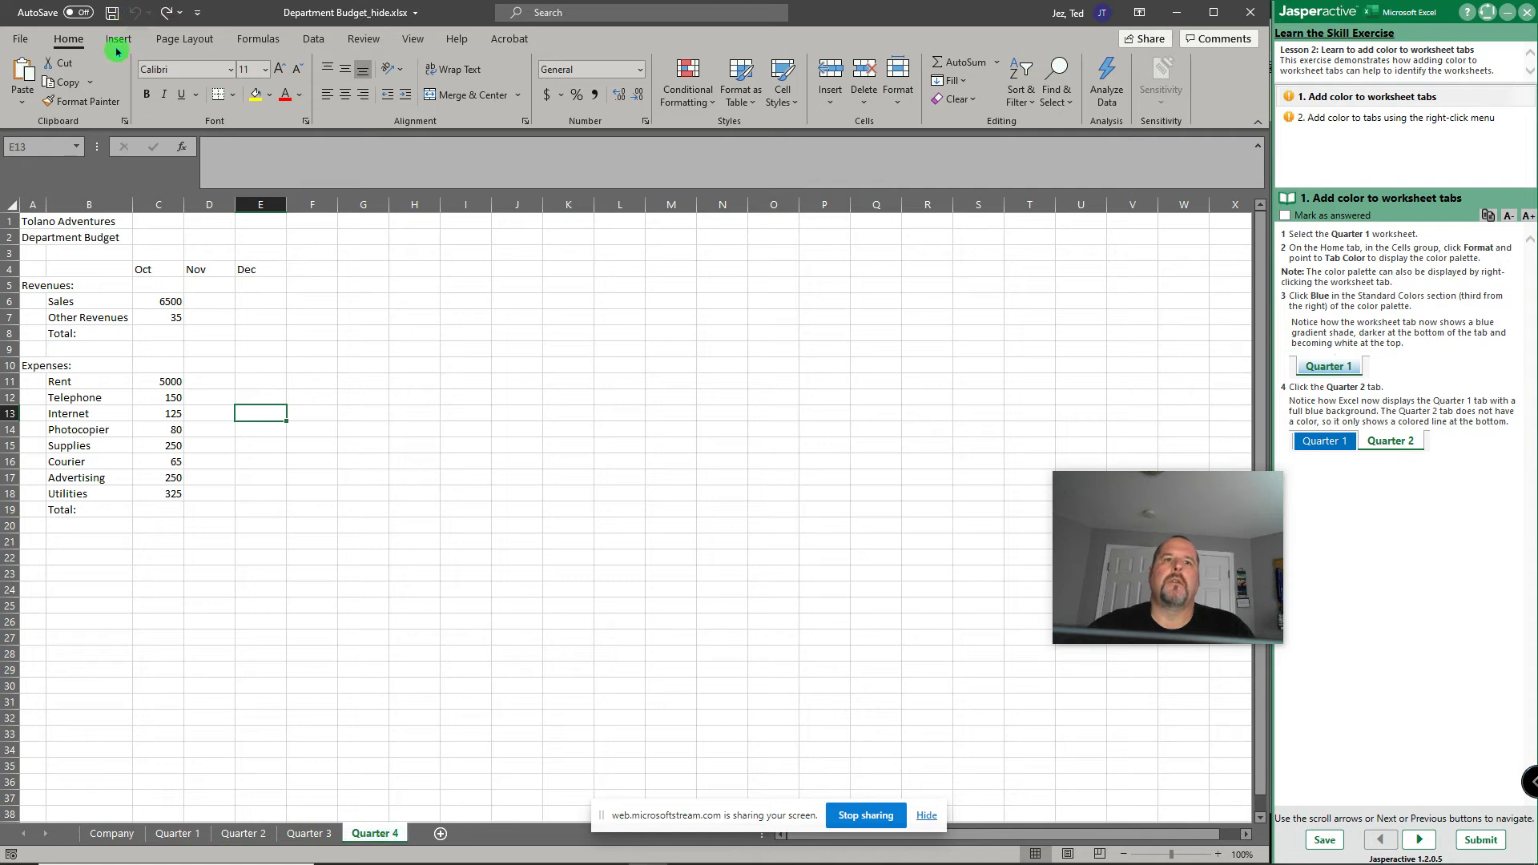
{"action": "left_click", "coordinate": [178, 833]}
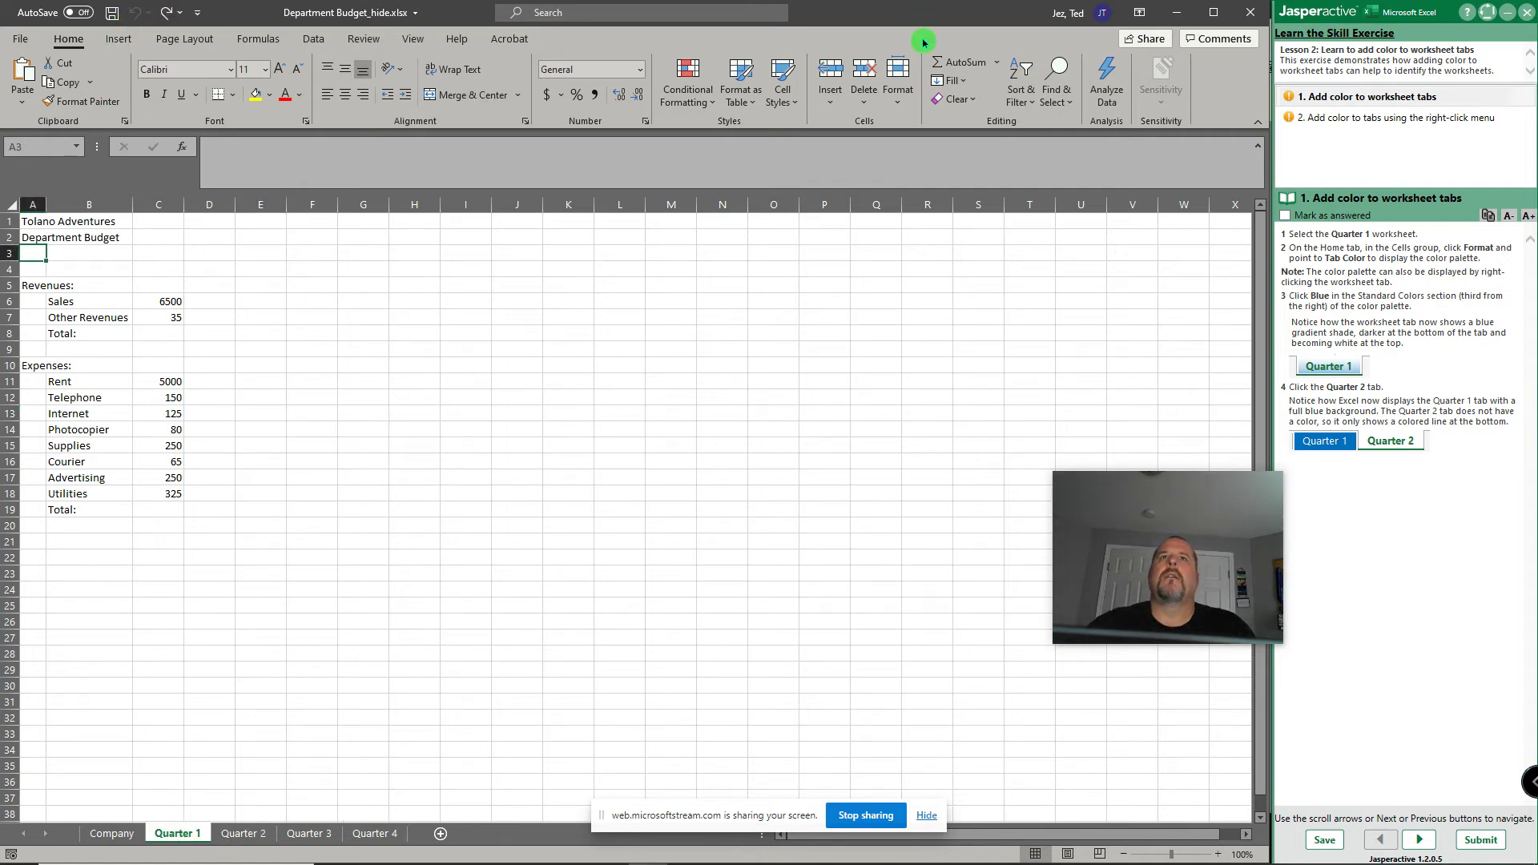
{"action": "left_click", "coordinate": [898, 89]}
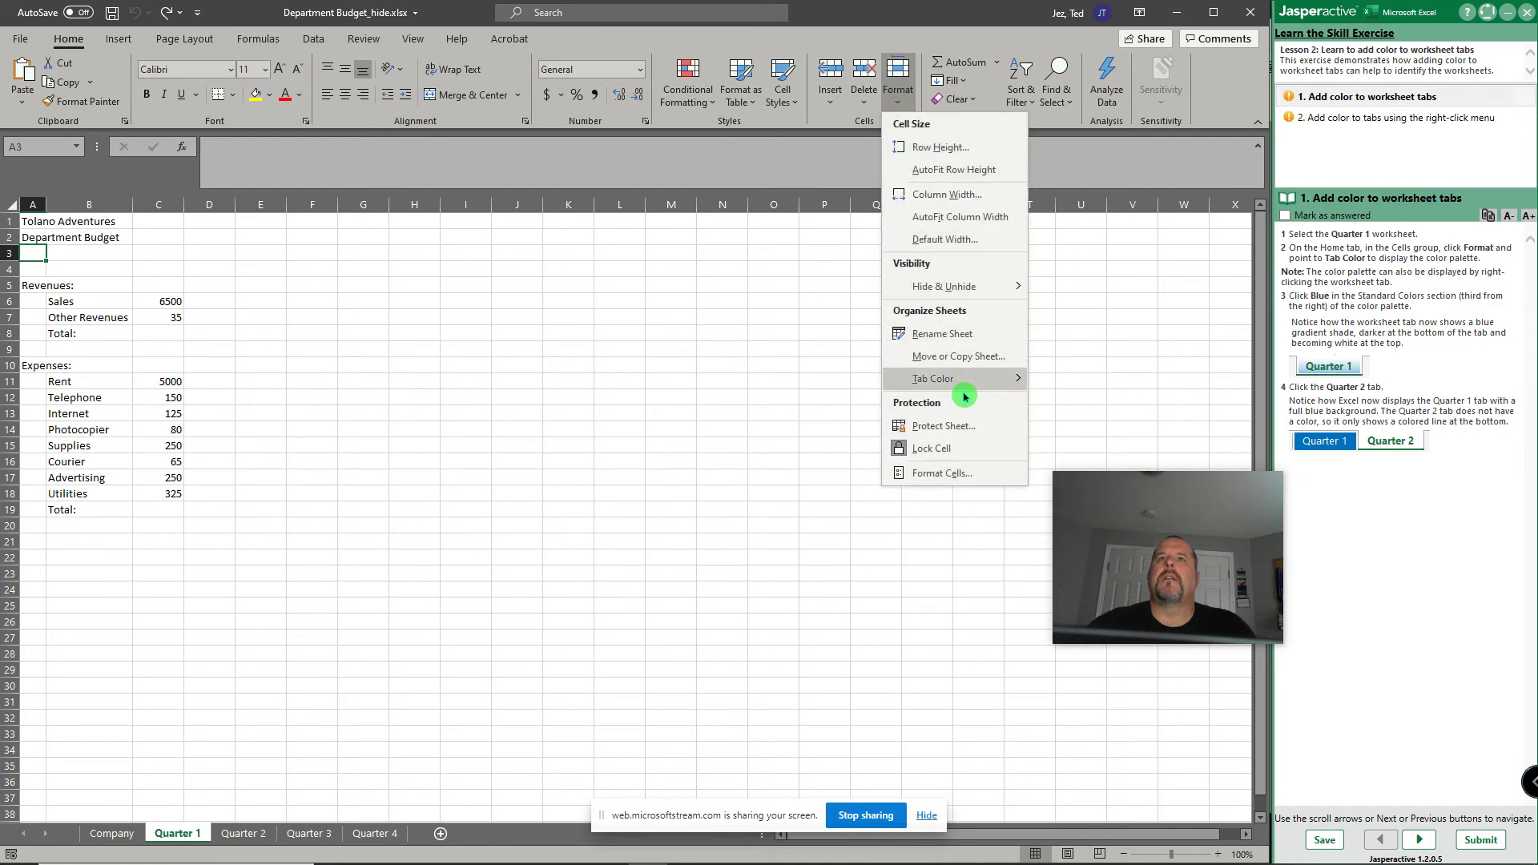
{"action": "mouse_move", "coordinate": [934, 379]}
{"action": "left_click", "coordinate": [1132, 514]}
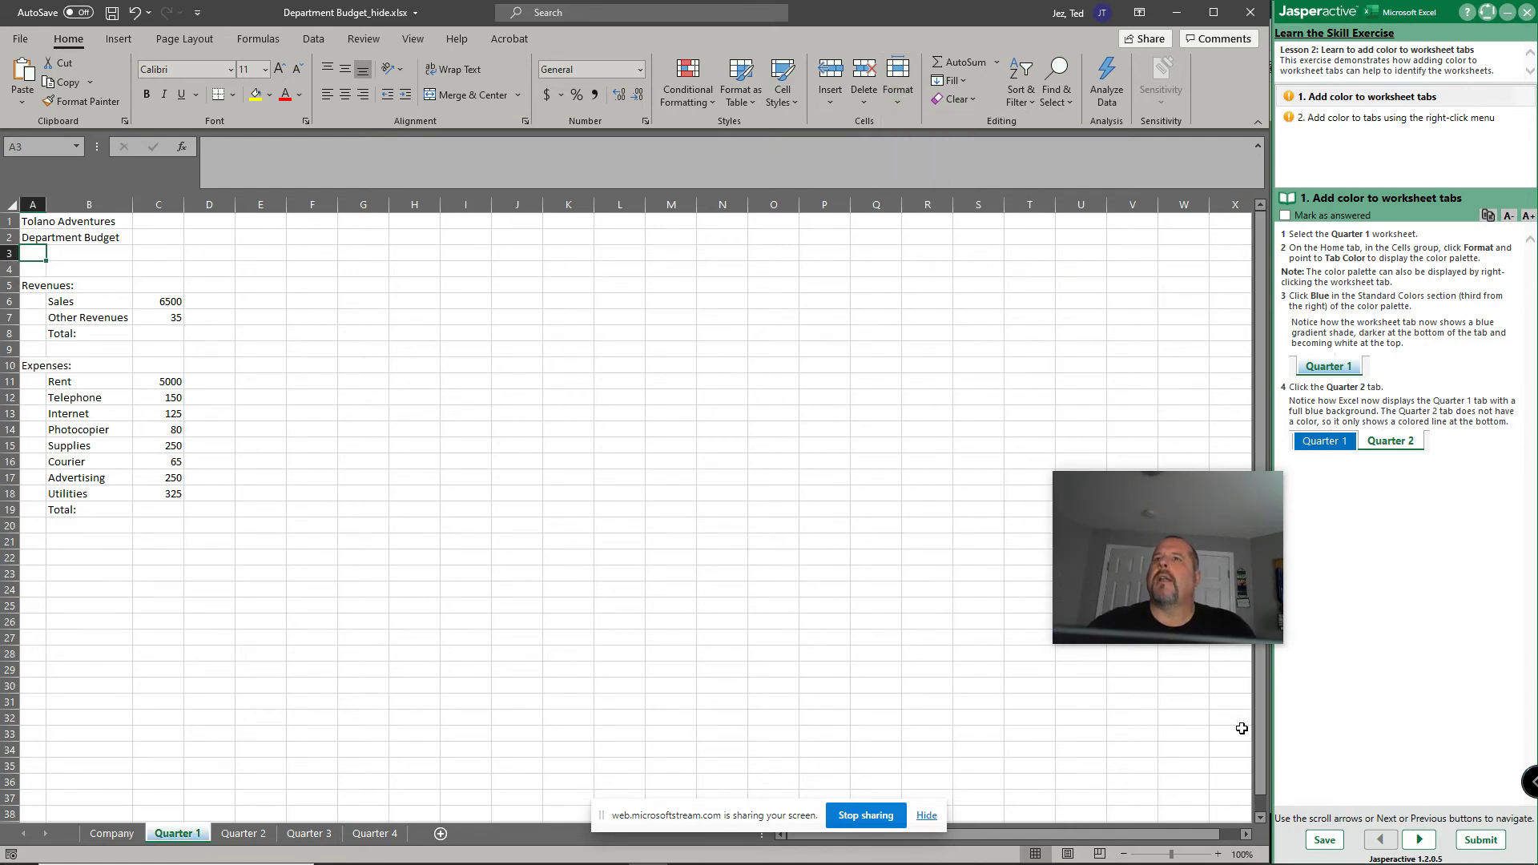
{"action": "left_click", "coordinate": [242, 833]}
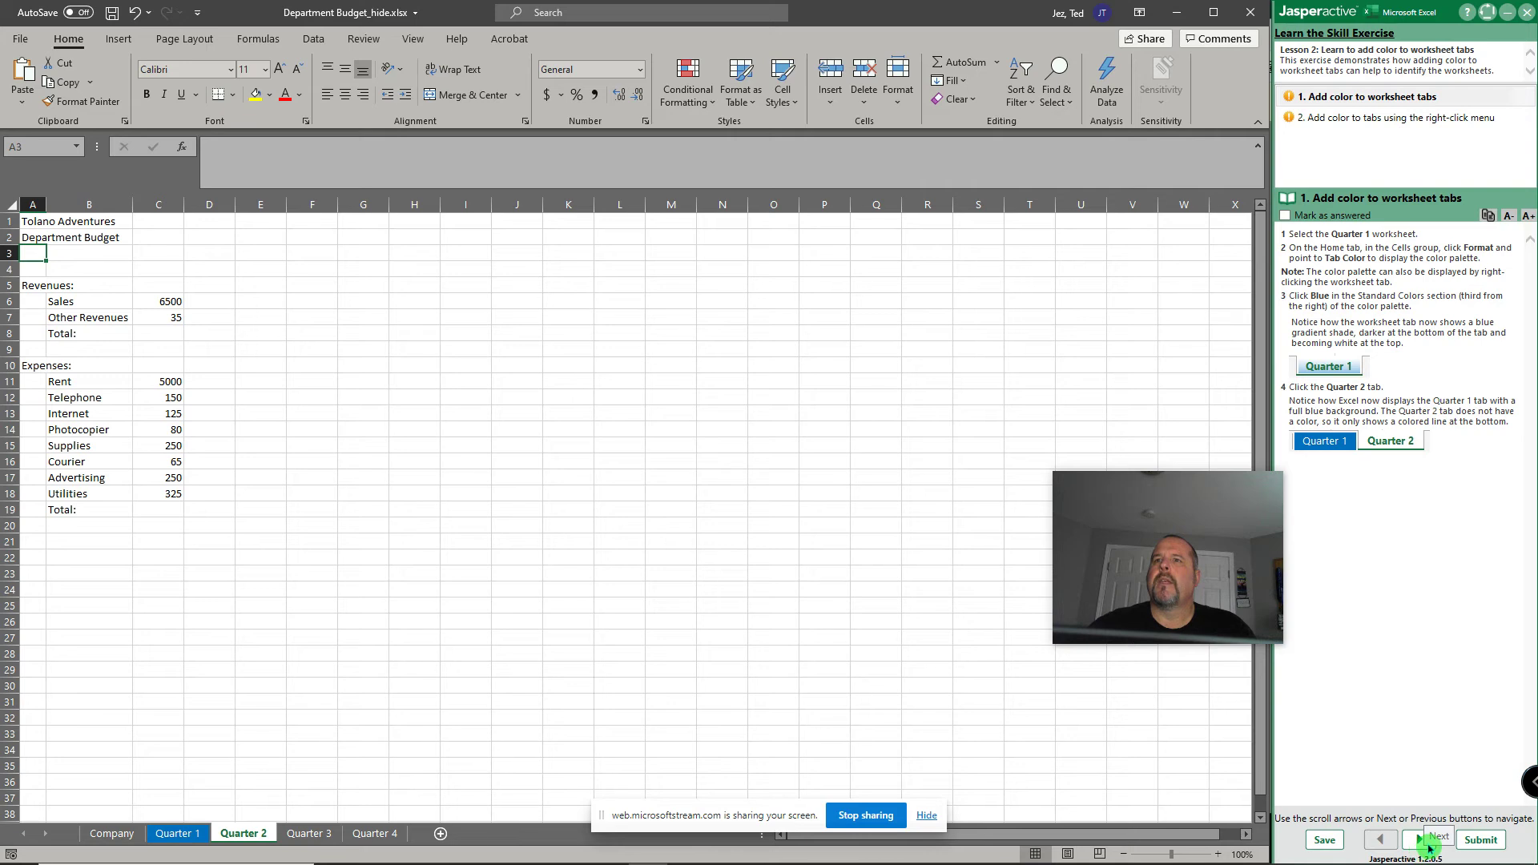
Step: On the next exercise step, color the Quarter 2 tab purple
{"action": "left_click", "coordinate": [1430, 842]}
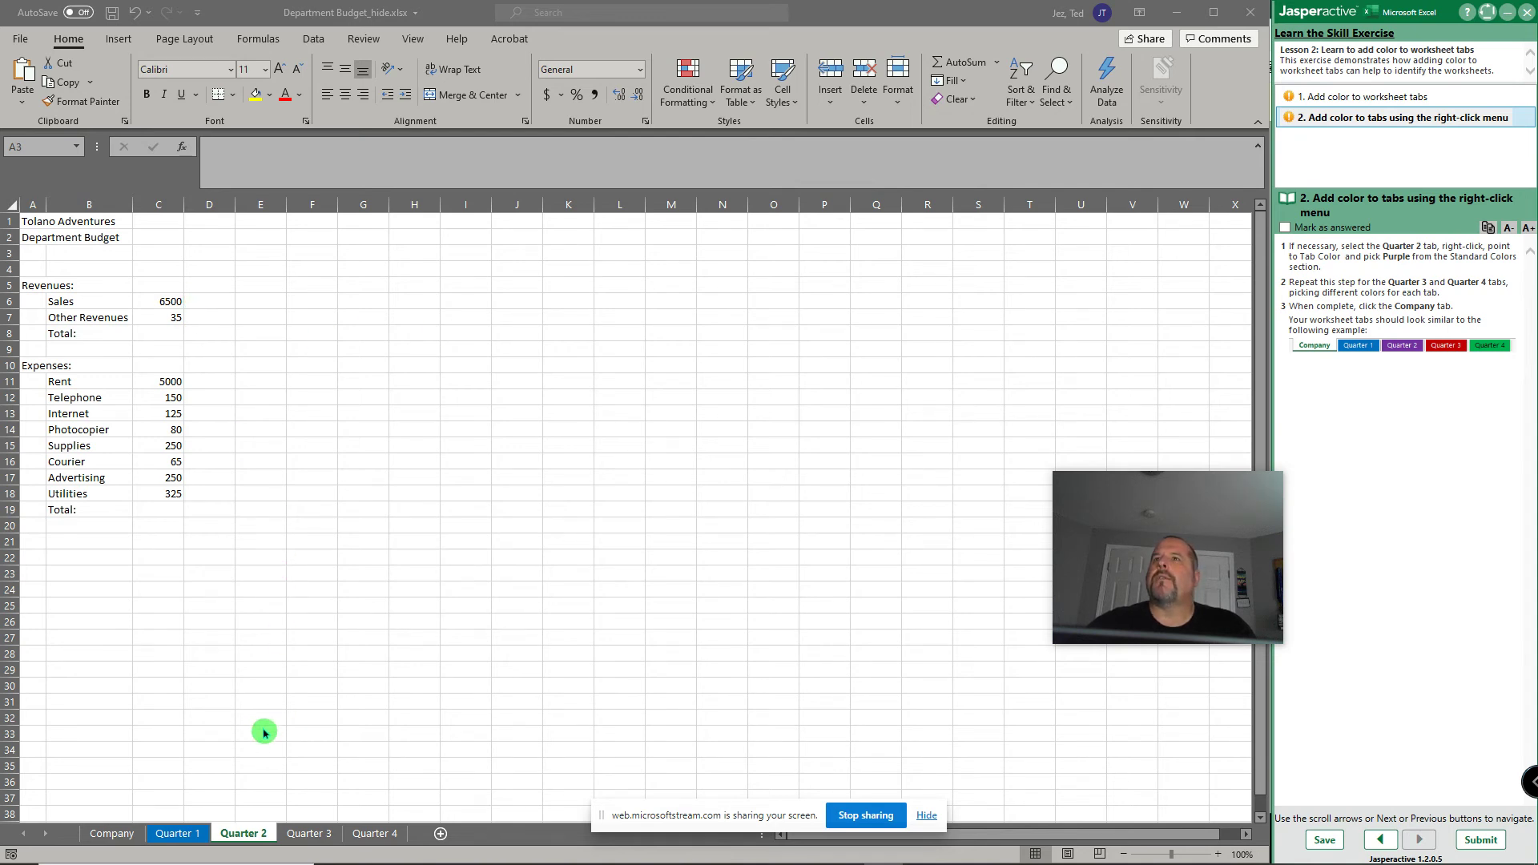
{"action": "left_click", "coordinate": [245, 833]}
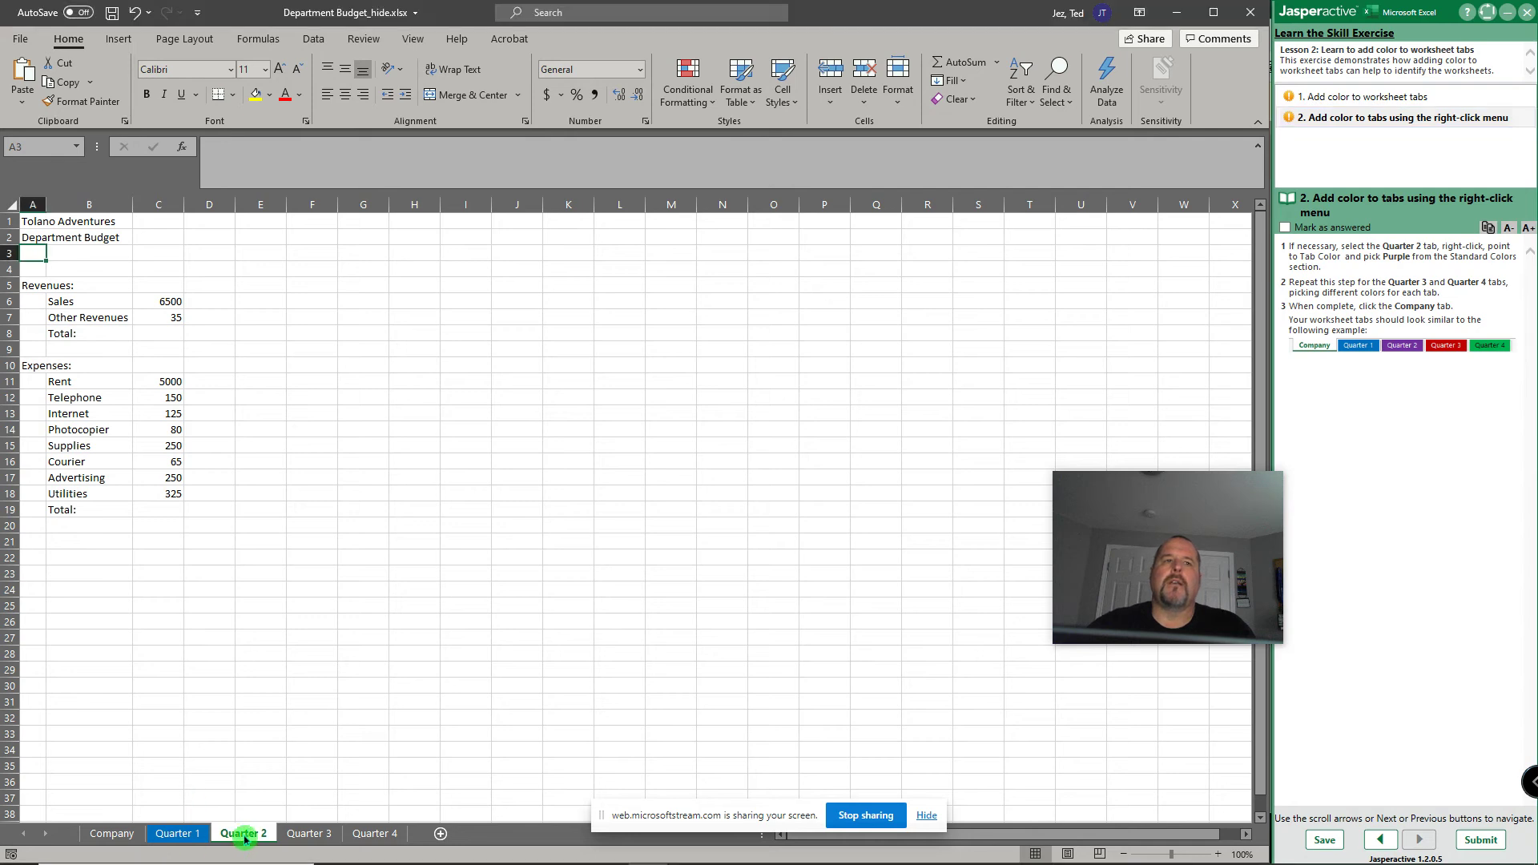
{"action": "right_click", "coordinate": [244, 834]}
{"action": "mouse_move", "coordinate": [302, 745]}
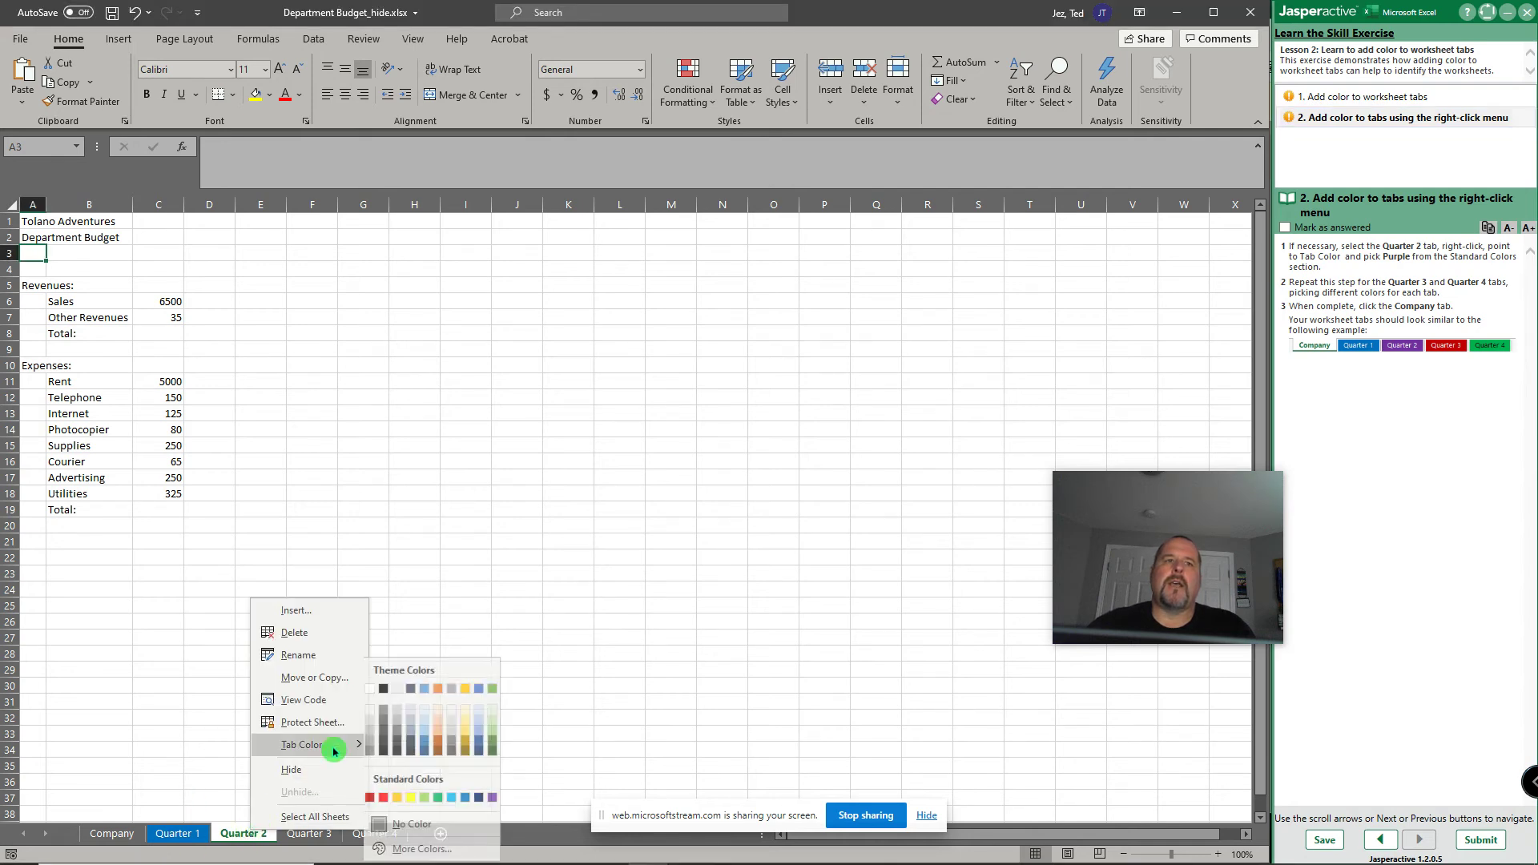
{"action": "left_click", "coordinate": [498, 799]}
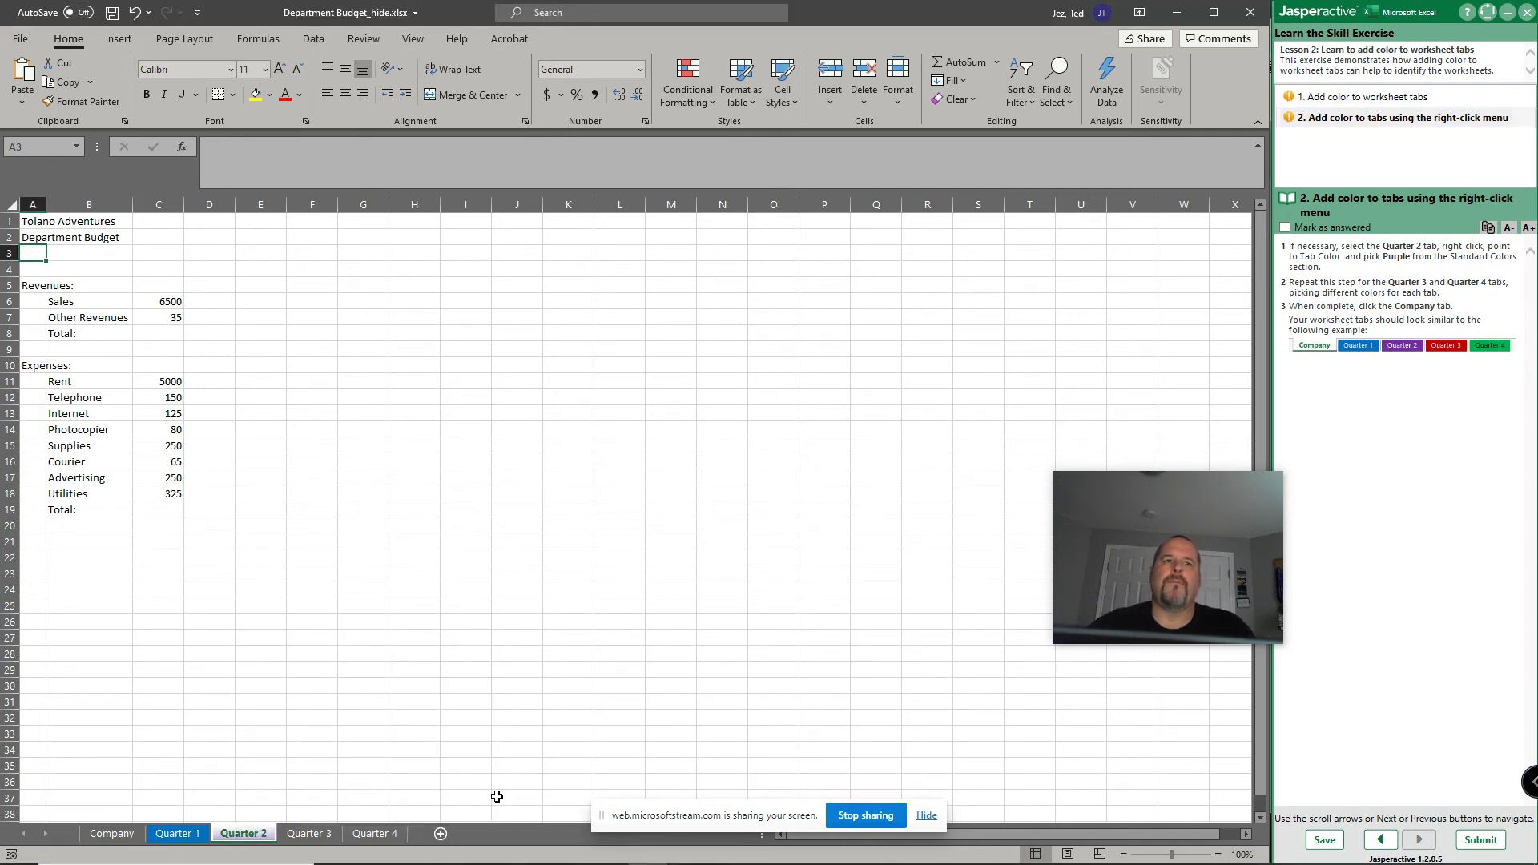
Step: Color the Quarter 3 tab red and Quarter 4 green, then switch to Company
{"action": "right_click", "coordinate": [309, 835]}
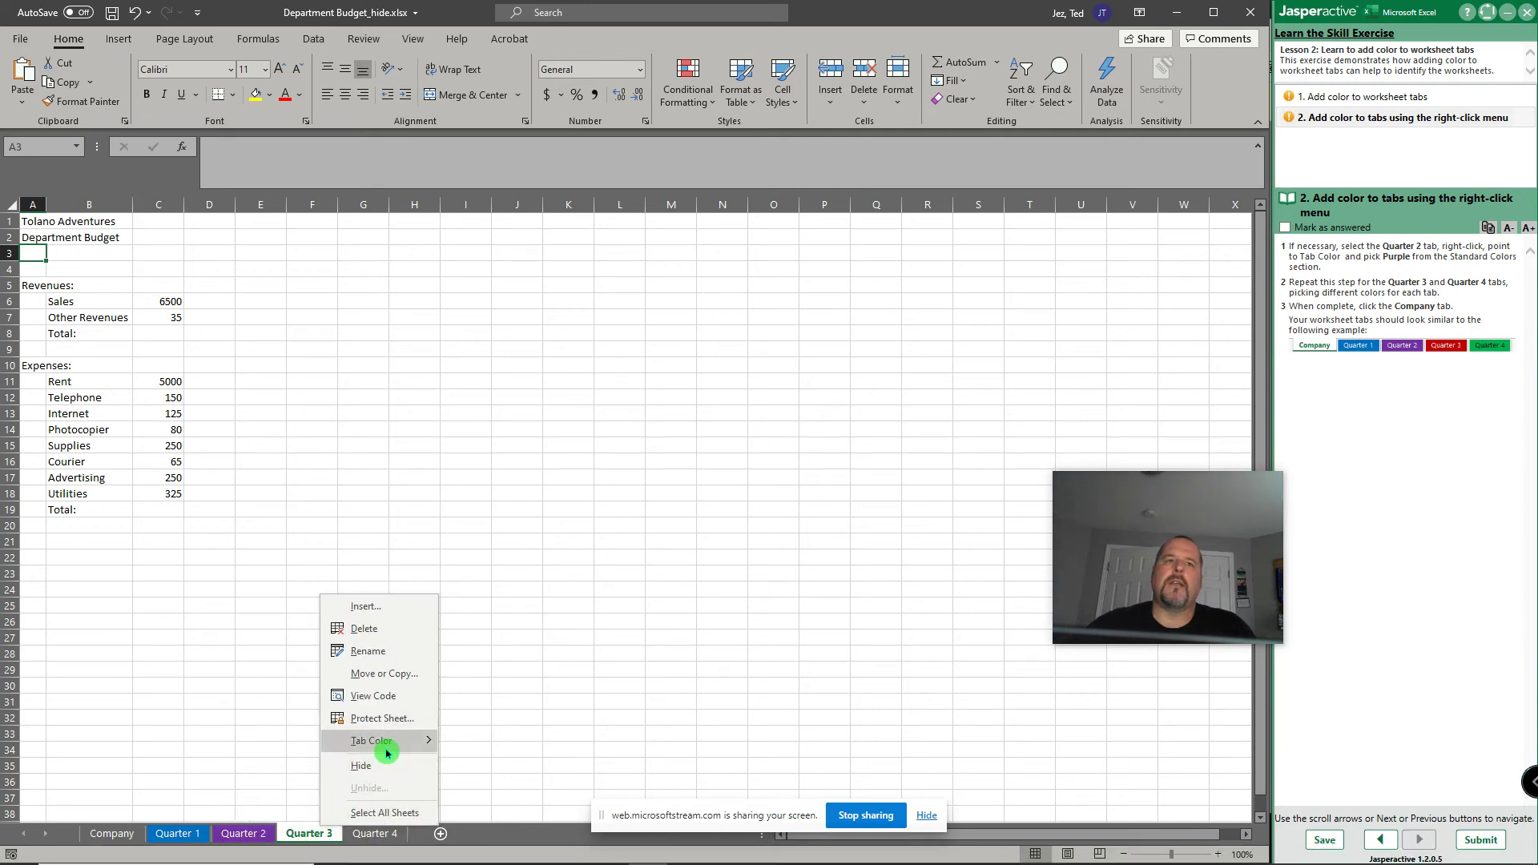
{"action": "mouse_move", "coordinate": [373, 740]}
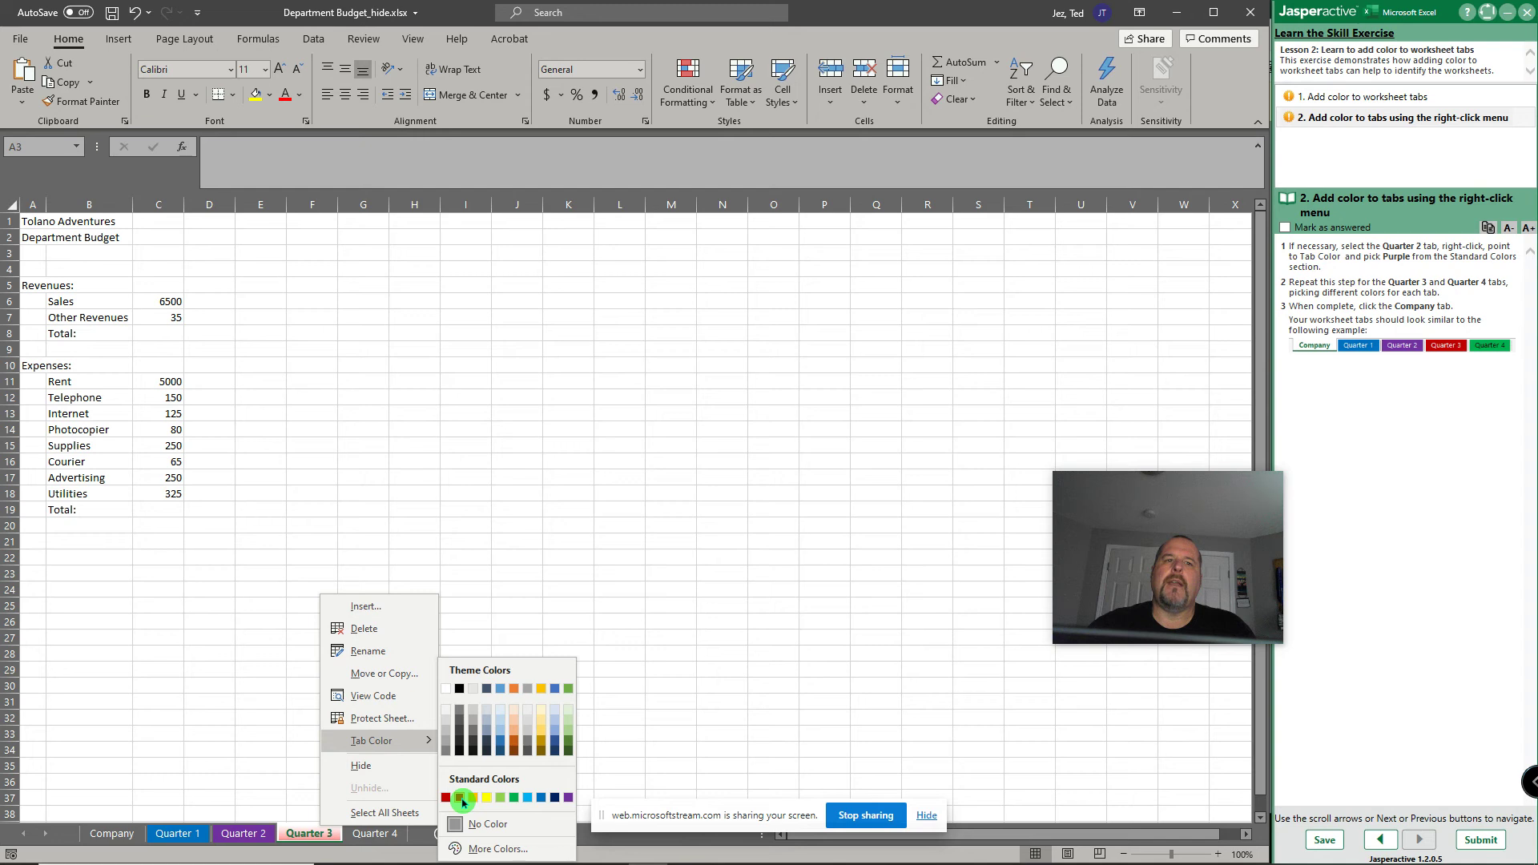
{"action": "left_click", "coordinate": [462, 800]}
{"action": "left_click", "coordinate": [374, 834]}
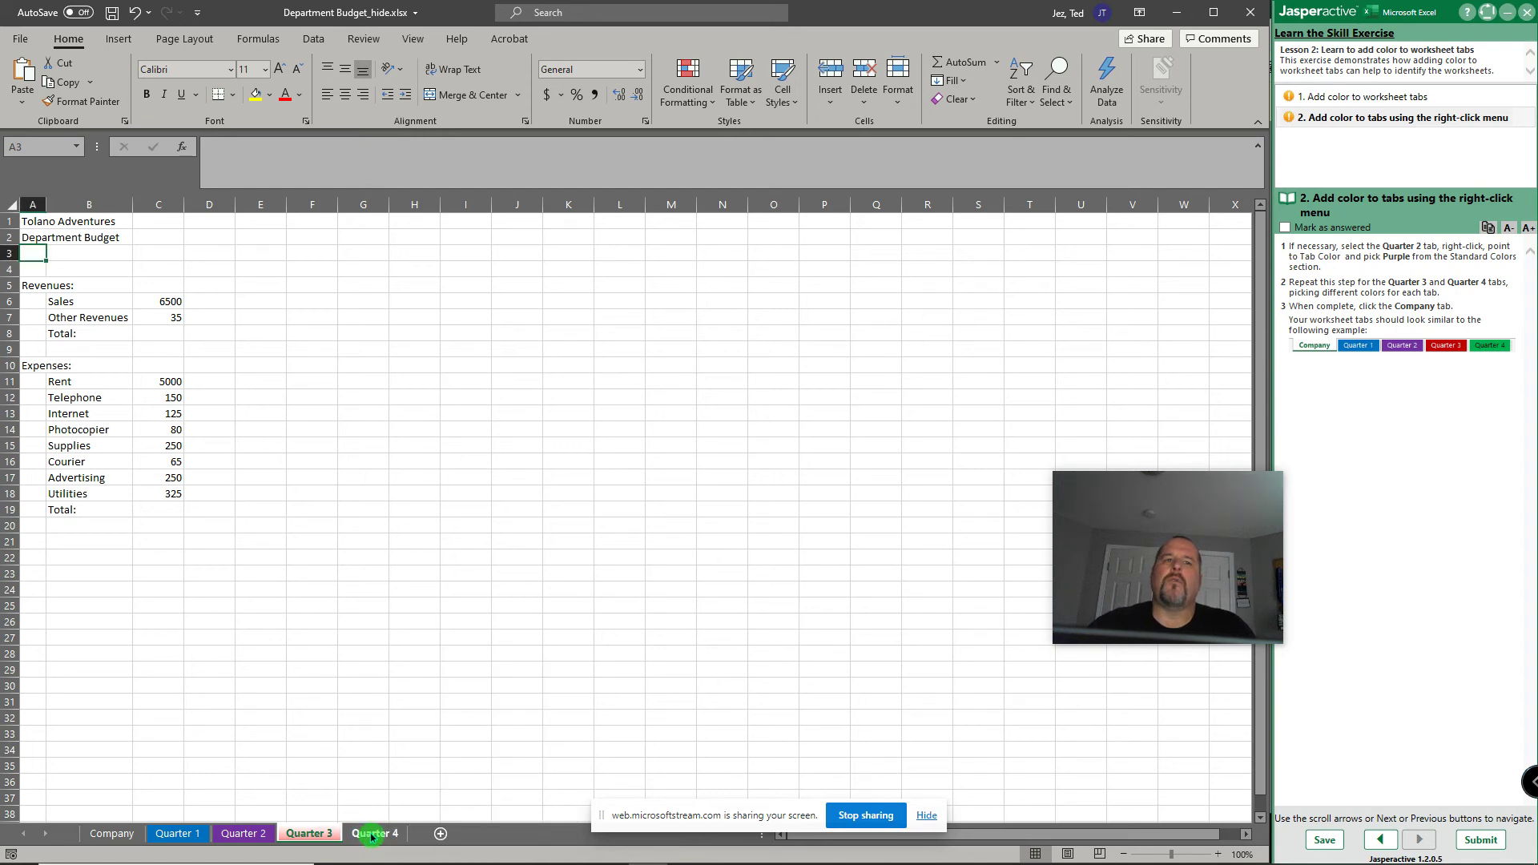
{"action": "right_click", "coordinate": [374, 834]}
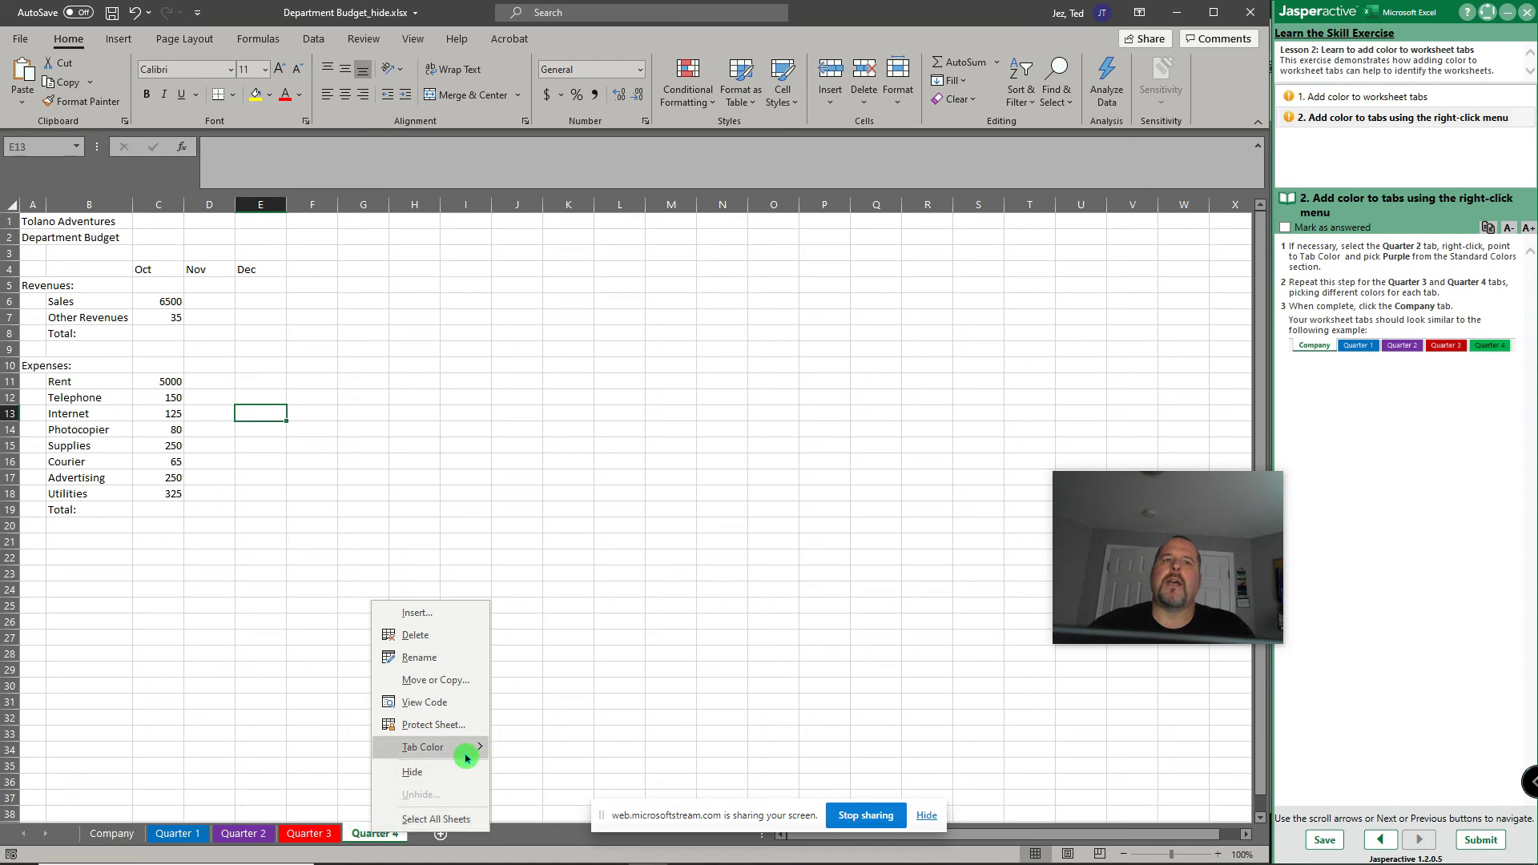
{"action": "mouse_move", "coordinate": [423, 747]}
{"action": "left_click", "coordinate": [572, 798]}
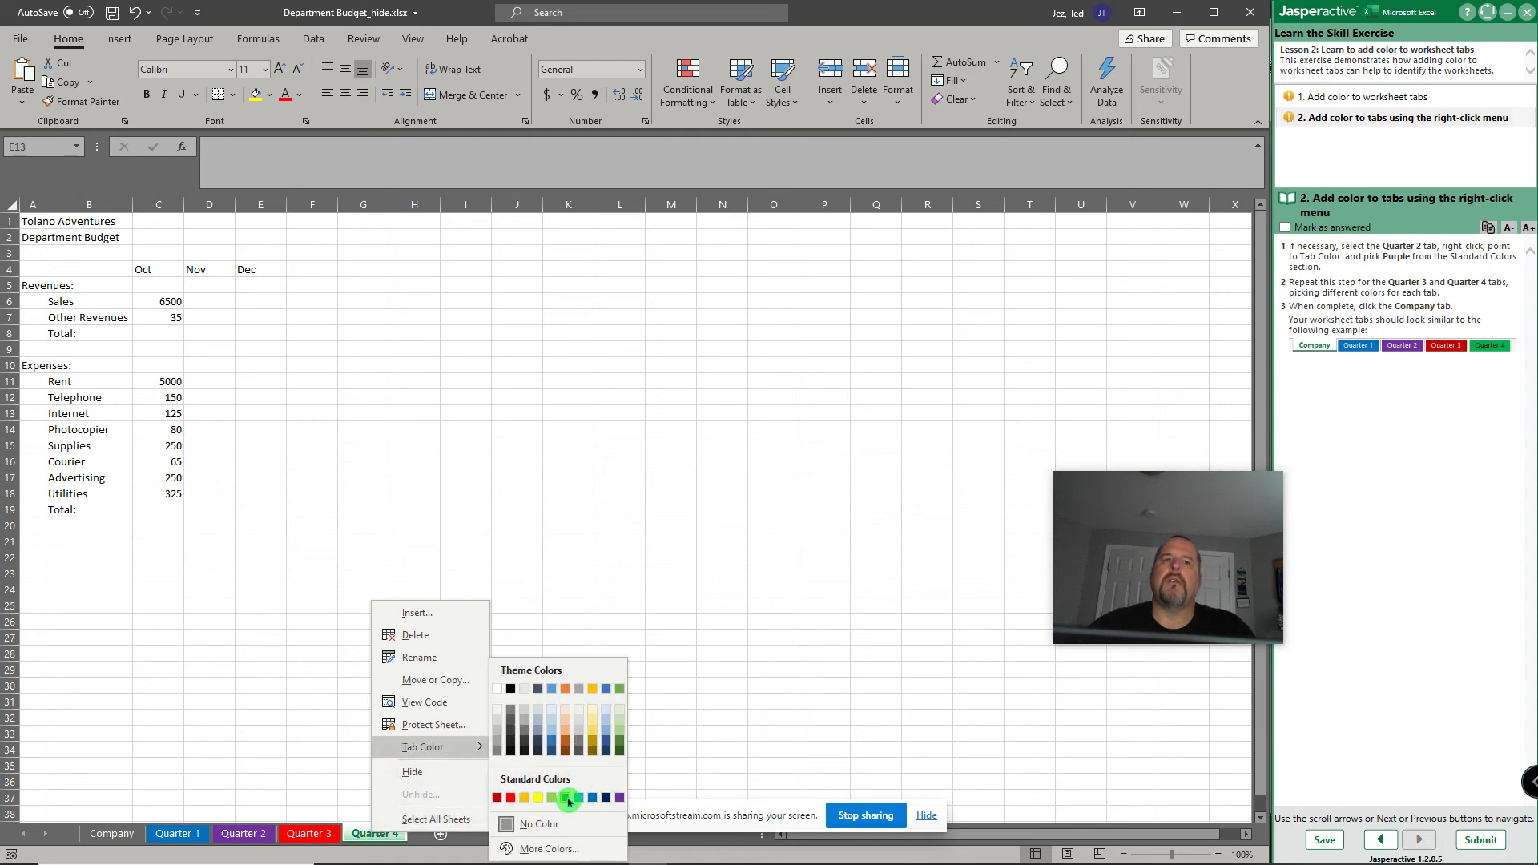
{"action": "left_click", "coordinate": [351, 794]}
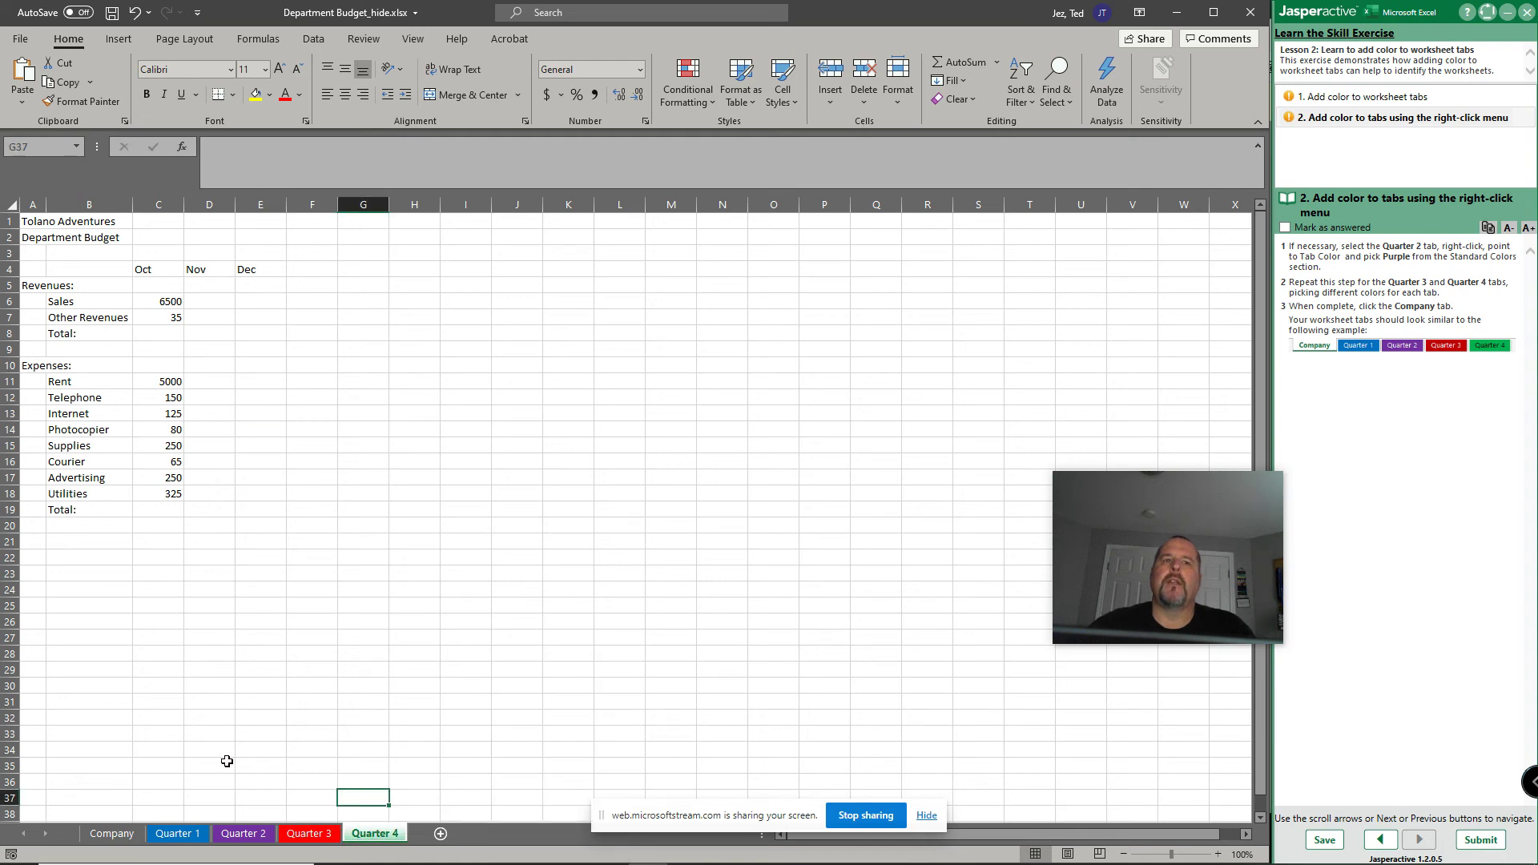
{"action": "left_click", "coordinate": [112, 833]}
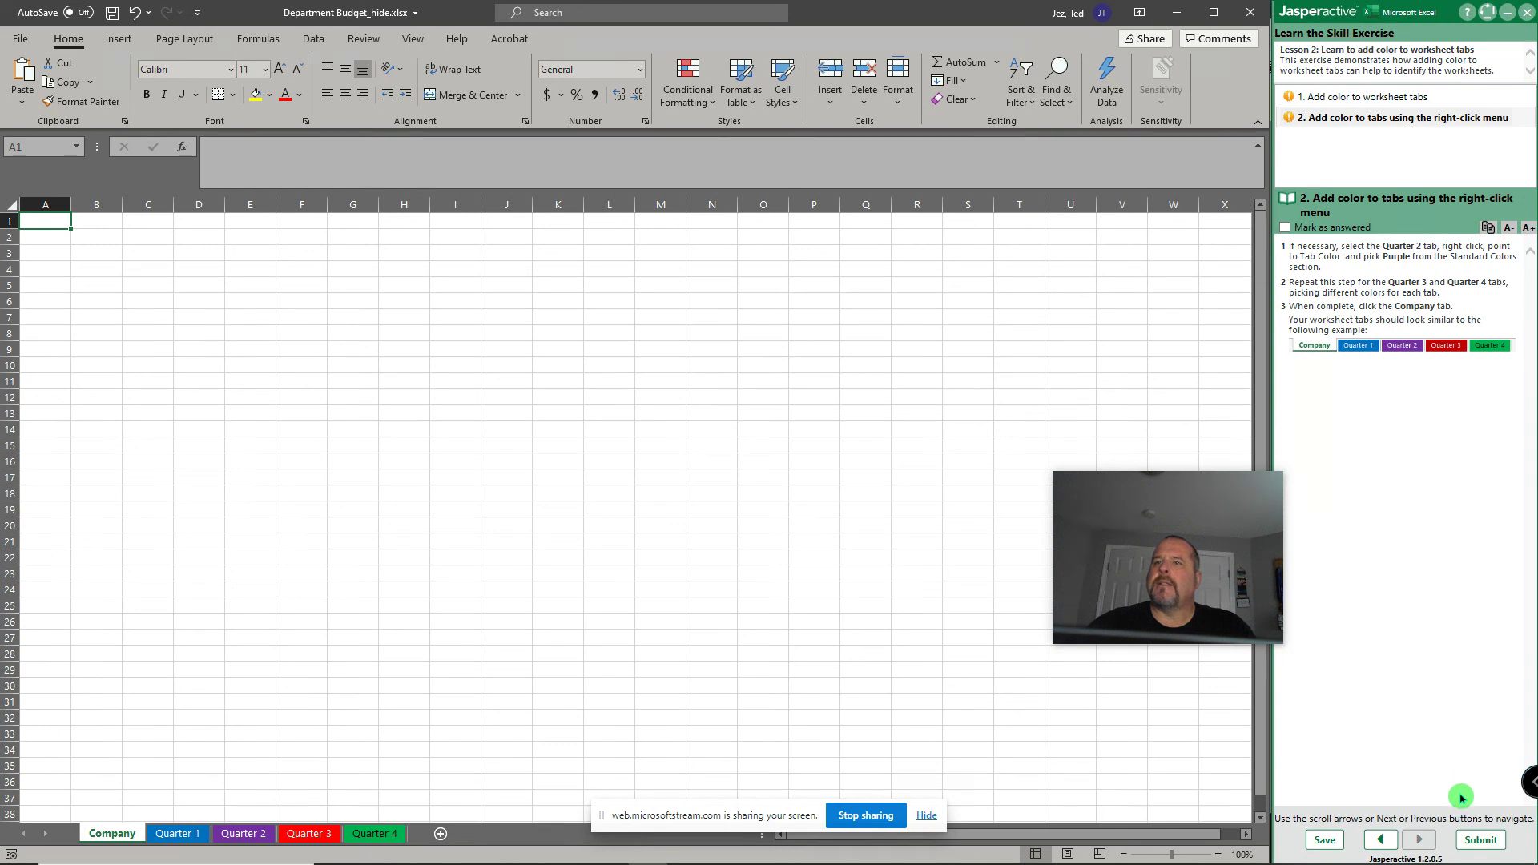
Step: Submit the tab-color results, scoring 100% on both questions, and go back to Jasperactive
{"action": "left_click", "coordinate": [1482, 840]}
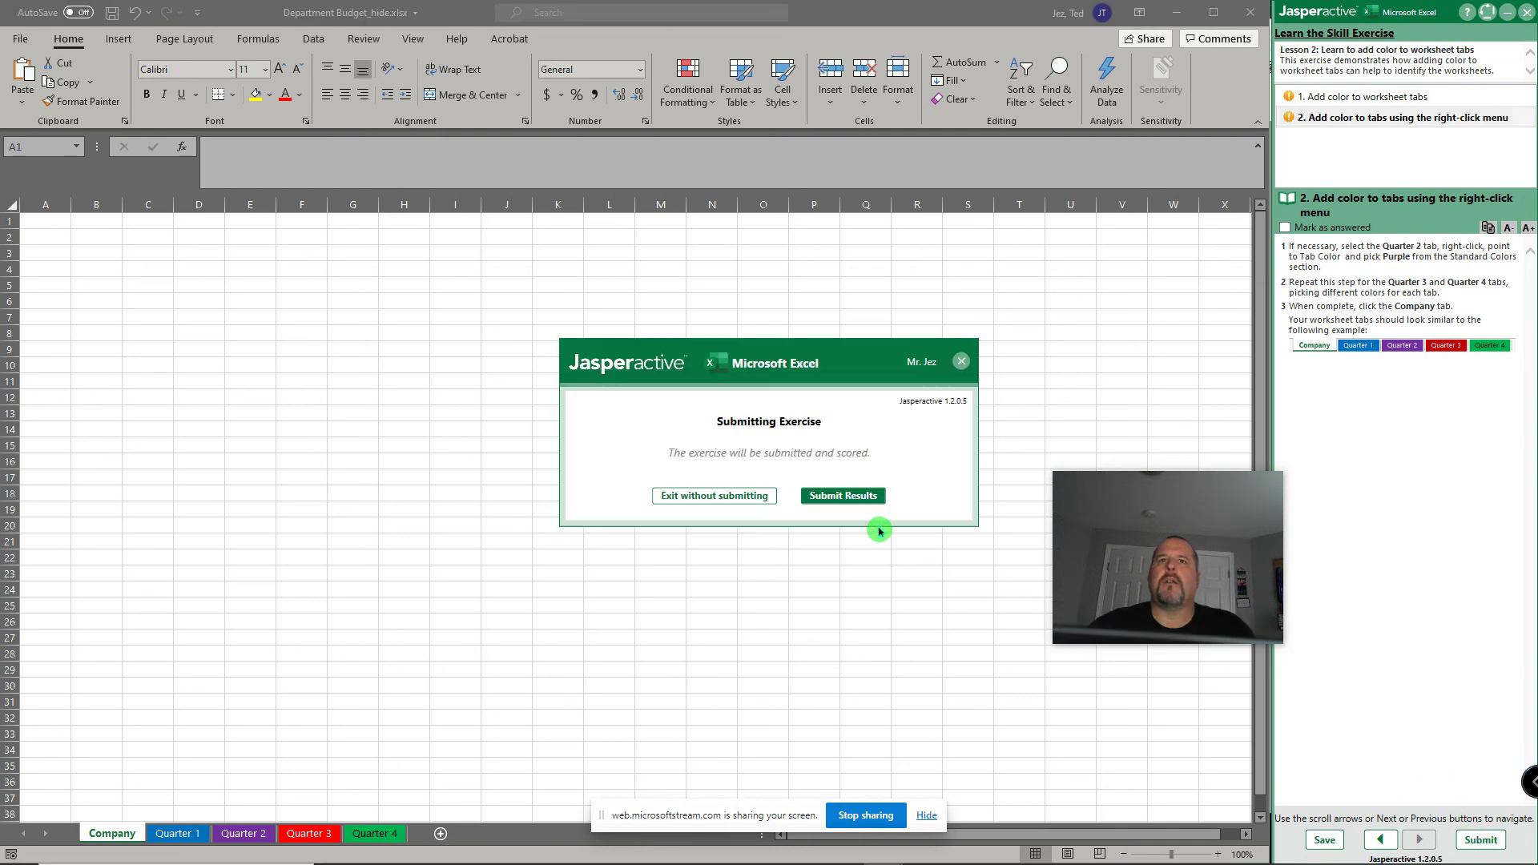
{"action": "left_click", "coordinate": [845, 496]}
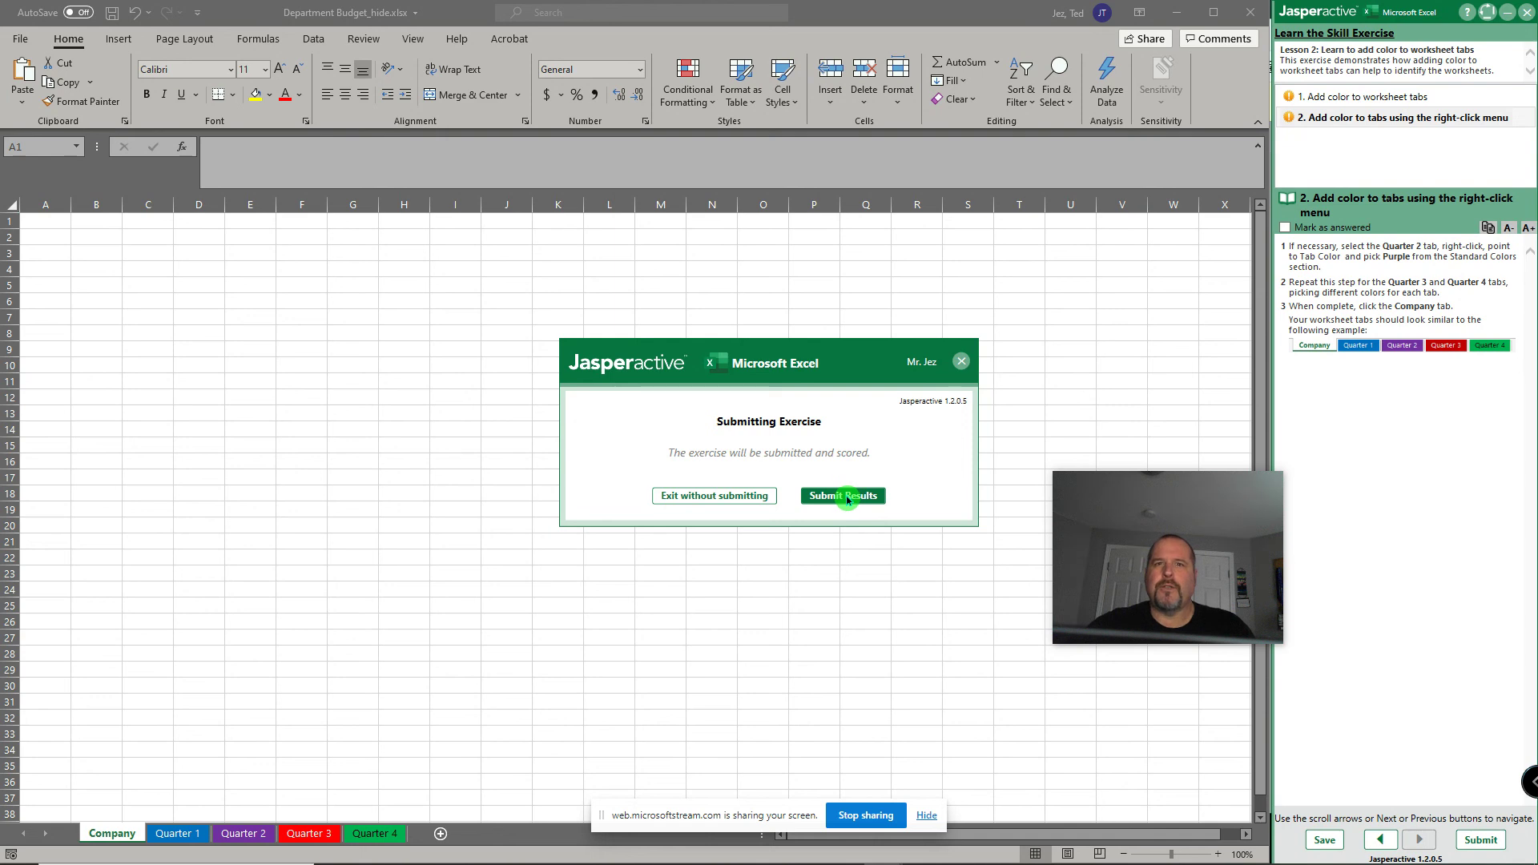
{"action": "left_click", "coordinate": [846, 499]}
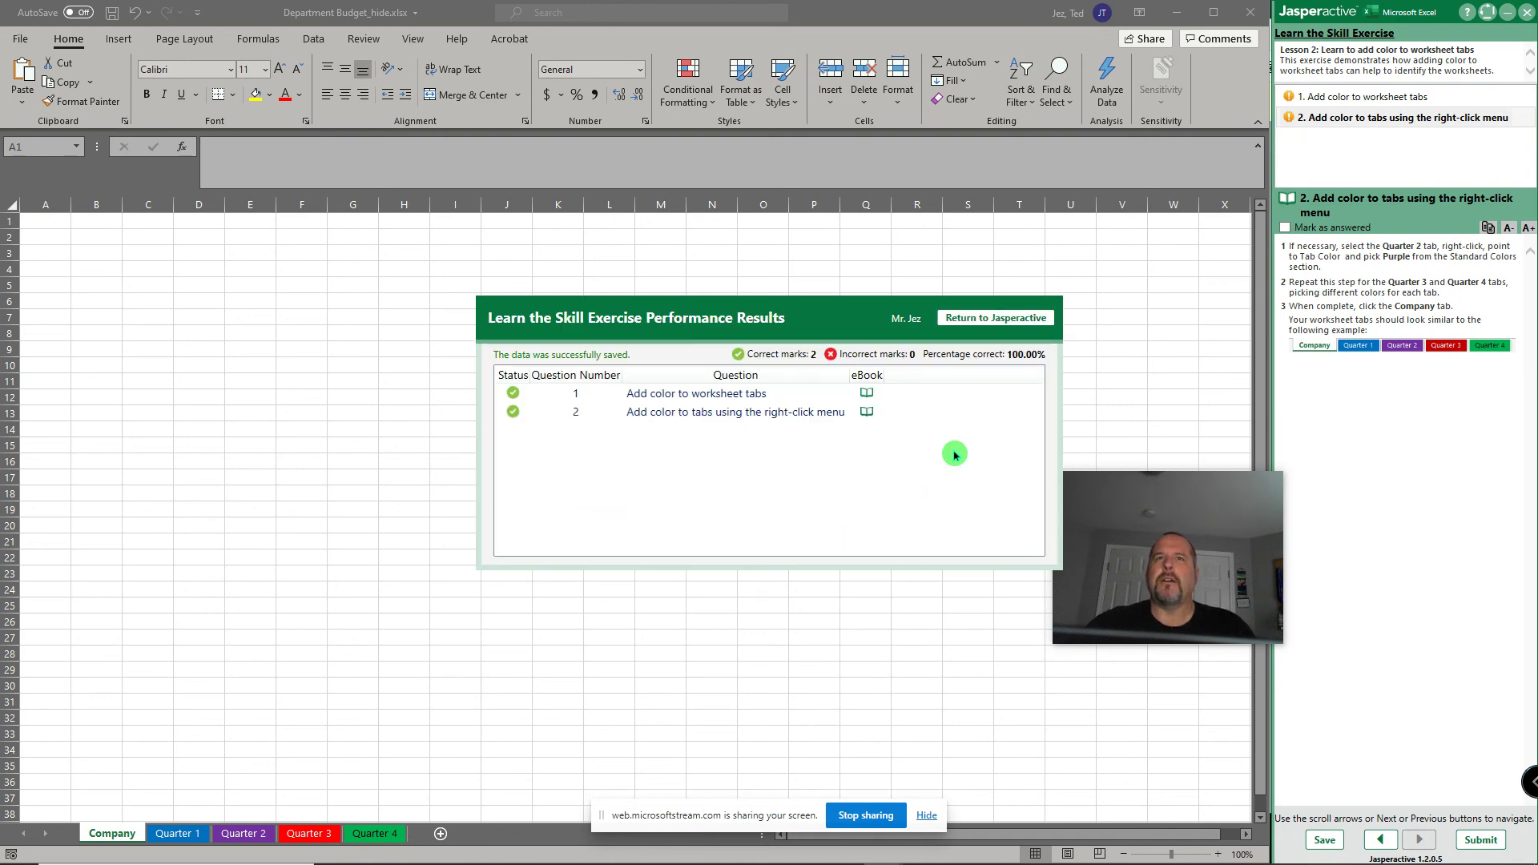
{"action": "left_click", "coordinate": [997, 318]}
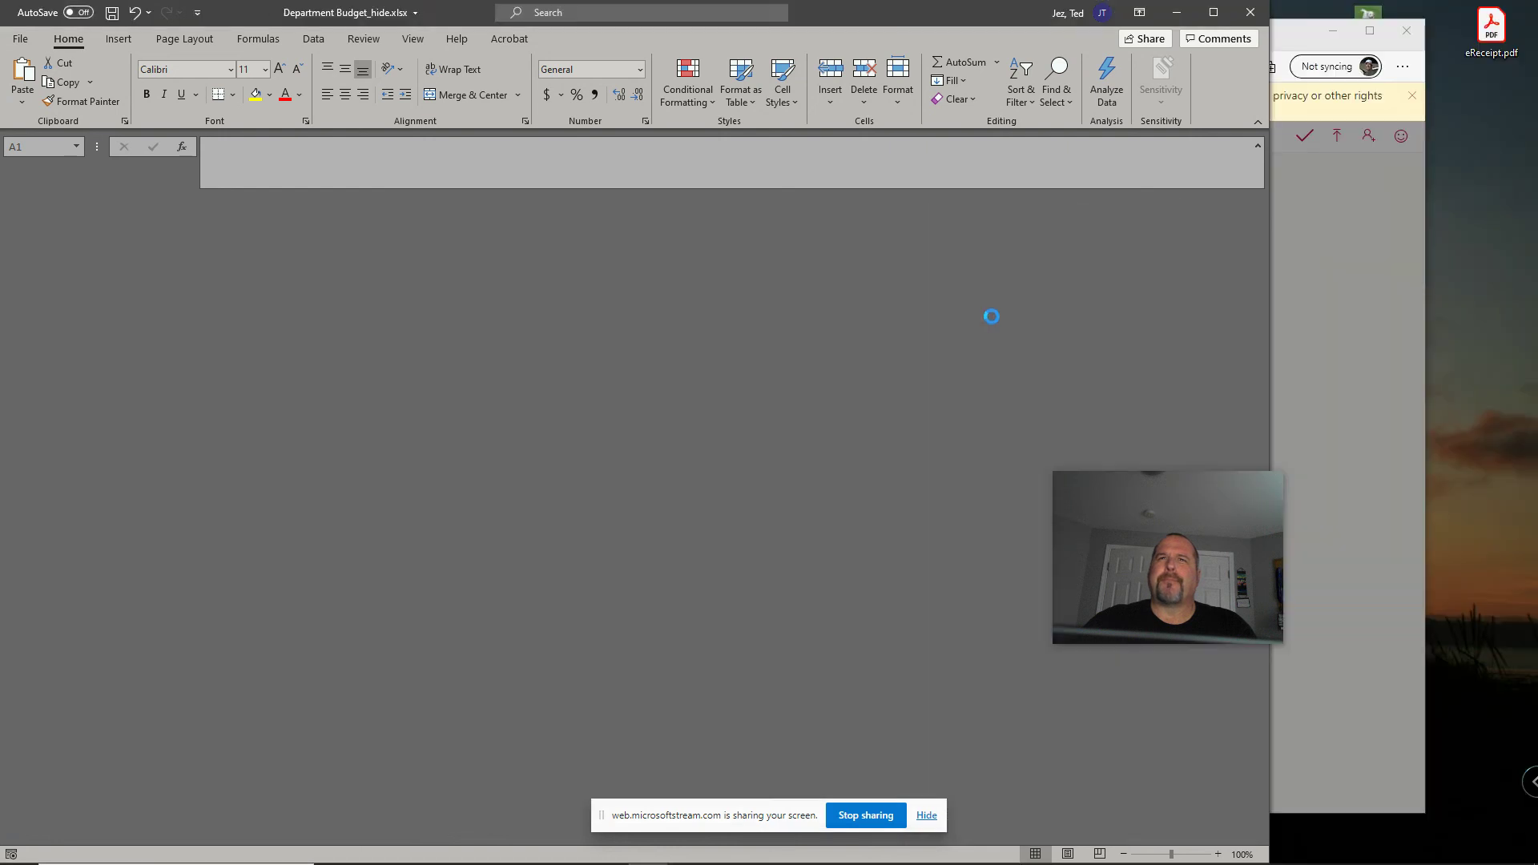